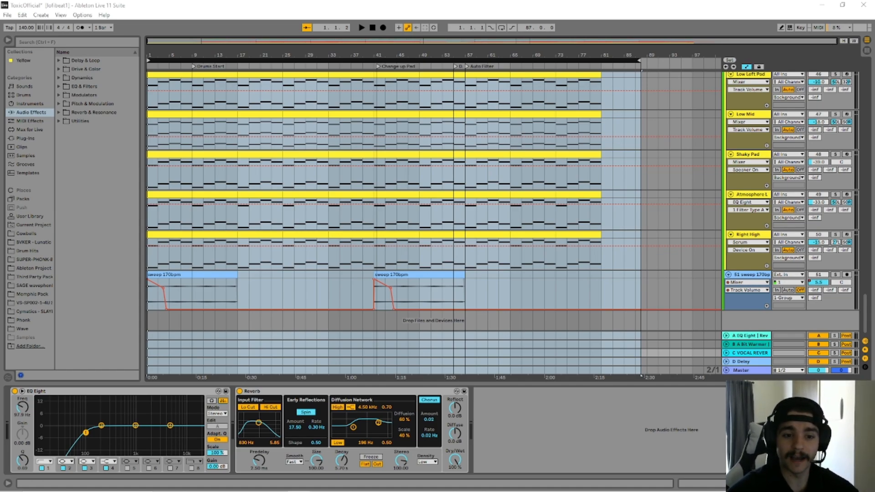
Step: Inspect the Bass track's Serum oscillator and effects settings, and compare the device chains of the Bass and 15 Operator tracks
scroll(433, 201, "up", 20)
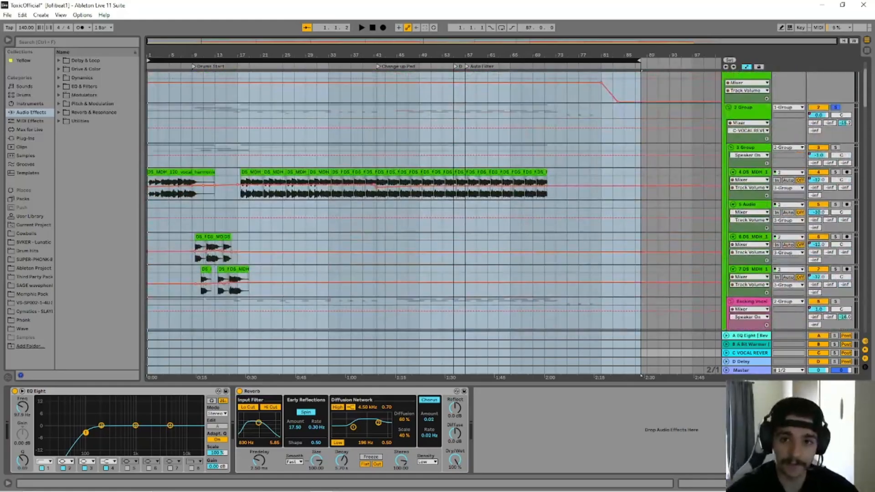
scroll(433, 201, "up", 3)
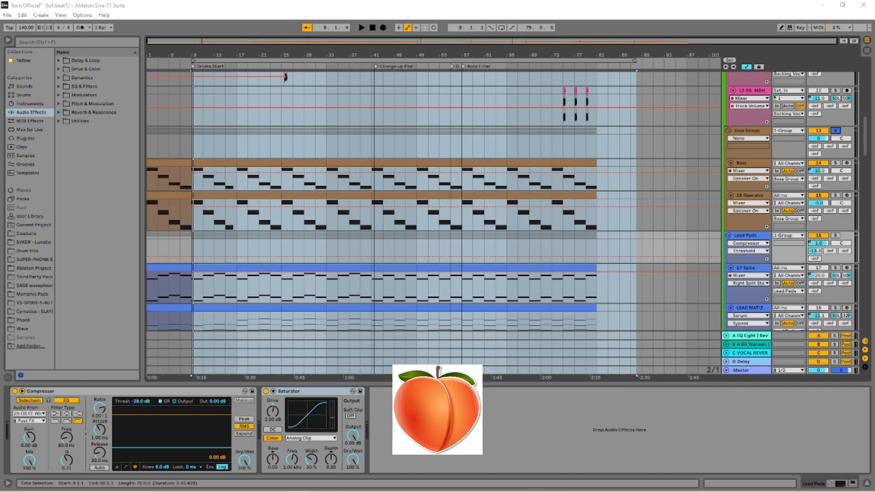
left_click(308, 178)
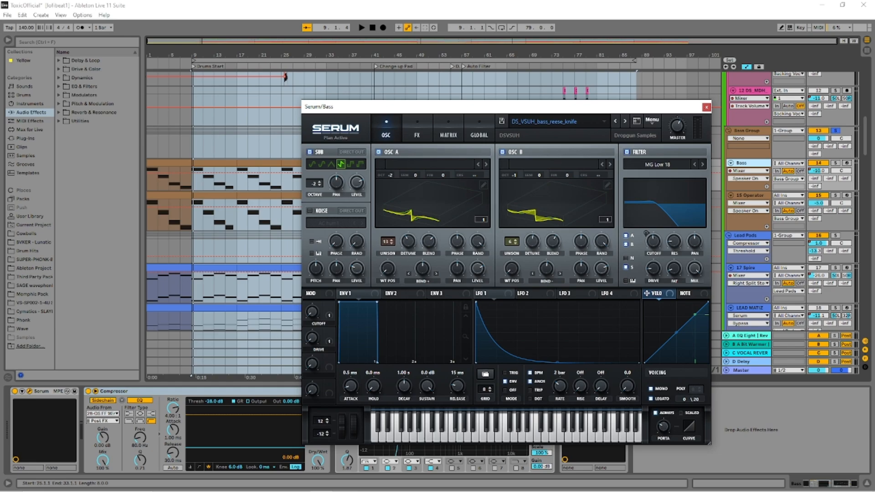
left_click(417, 133)
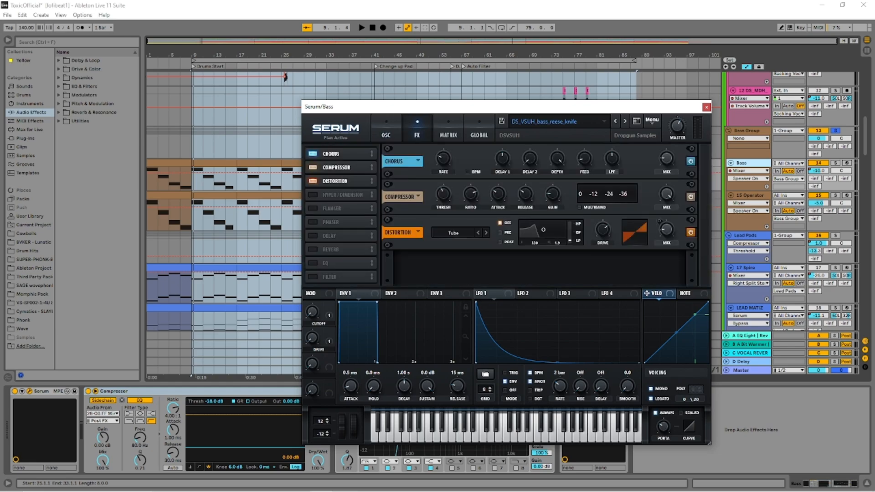
left_click(386, 133)
left_click(707, 107)
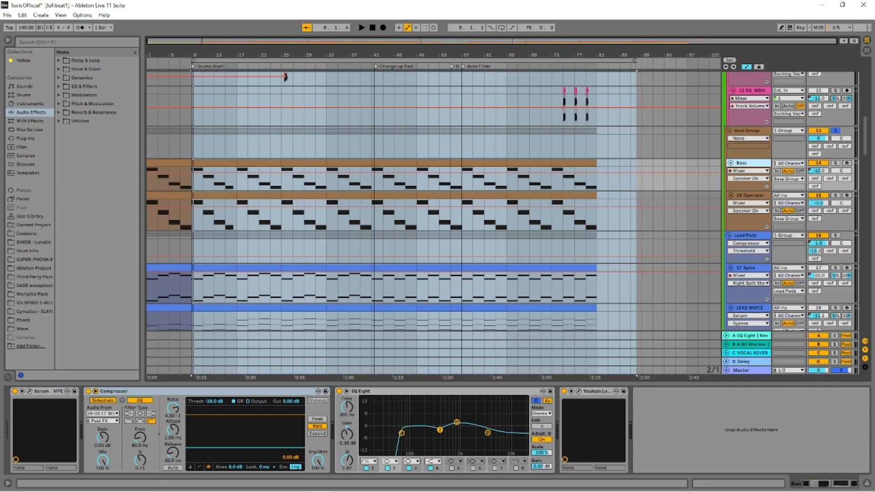
left_click(752, 195)
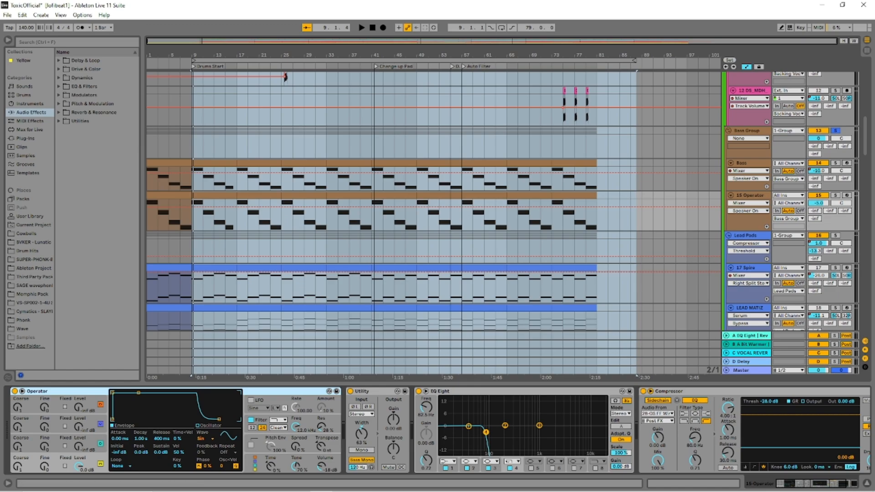
left_click(741, 162)
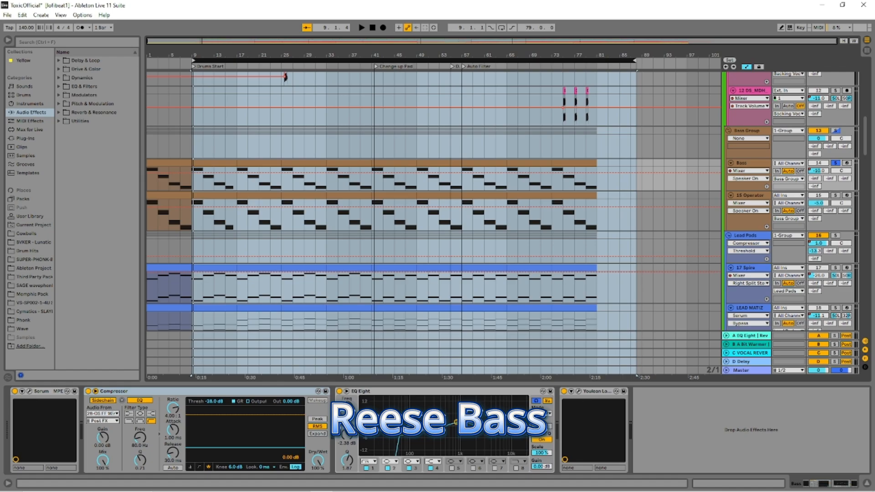
Step: Play the arrangement and audition the soloed Bass track, the 15 Operator track and the complete Bass Group
key("space")
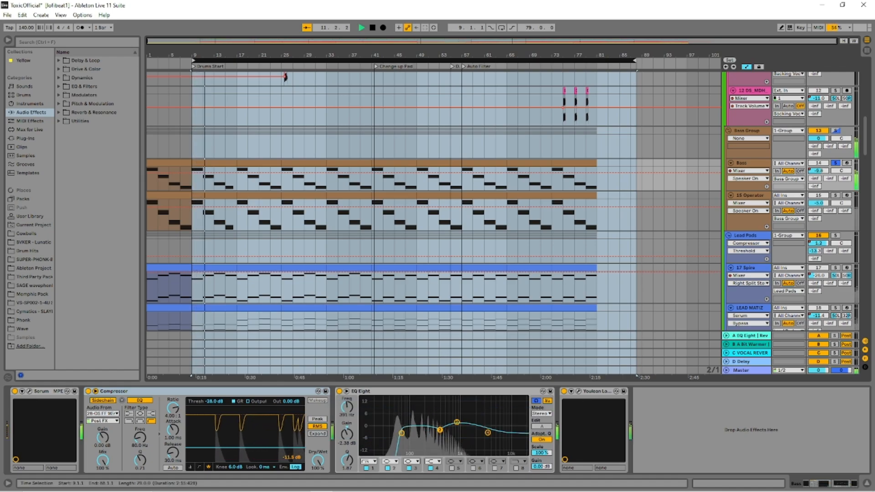
left_click(836, 195)
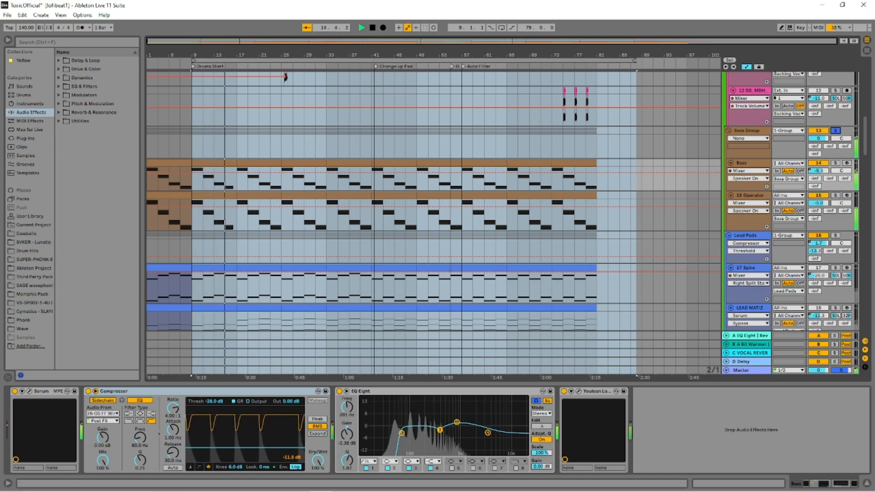
left_click(835, 130)
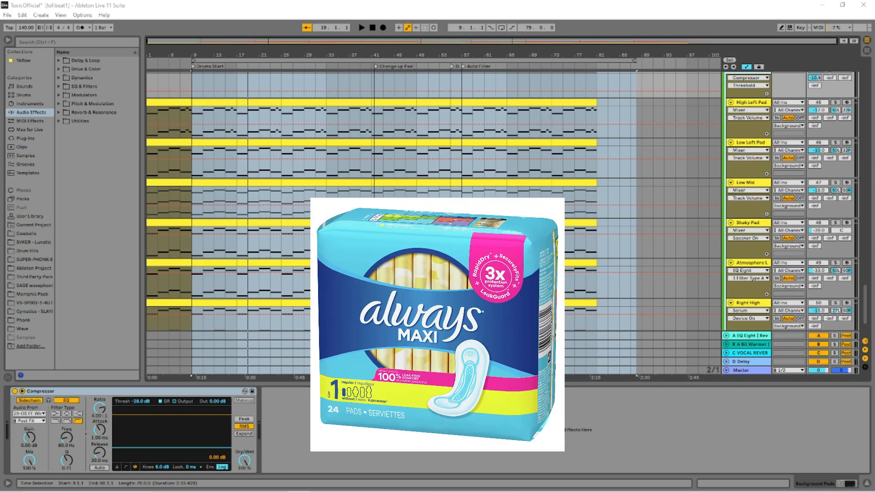
Step: Review the device chains of the Low Mid, Shaky Pad, Atmosphere, Right High and Low Left Pad tracks and their Background Pads group
scroll(433, 201, "up", 1)
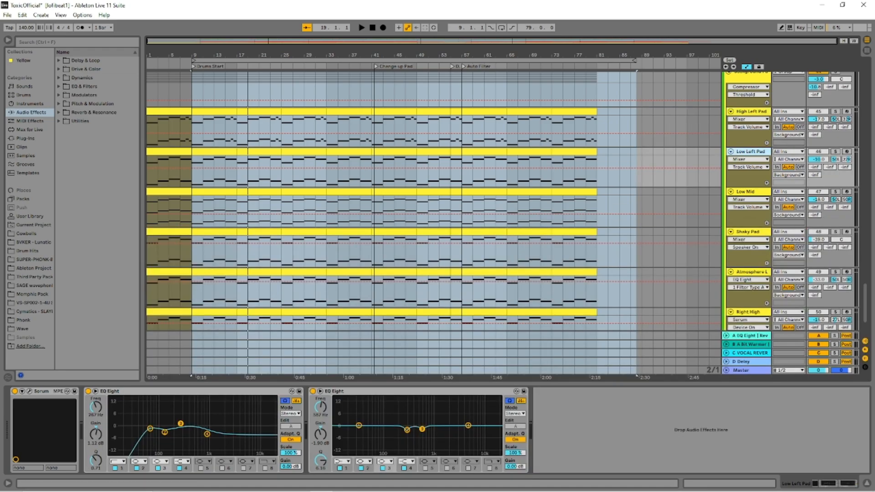
left_click(747, 192)
left_click(748, 232)
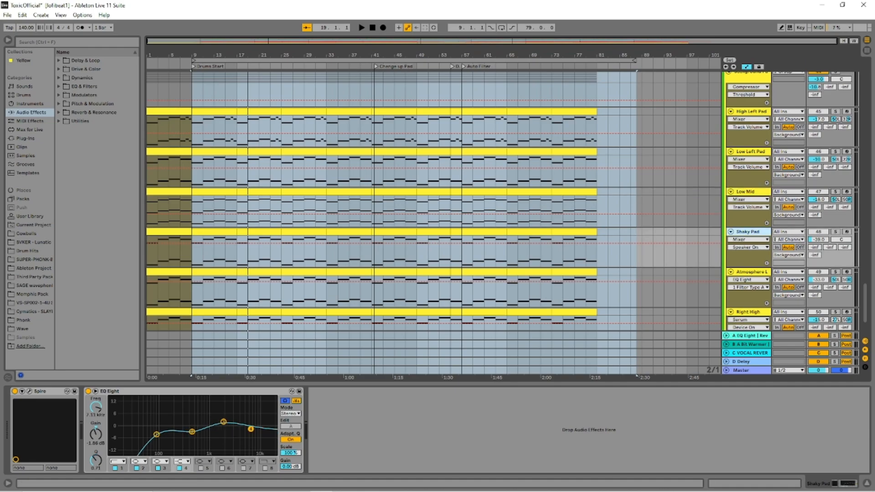
left_click(751, 272)
left_click(748, 312)
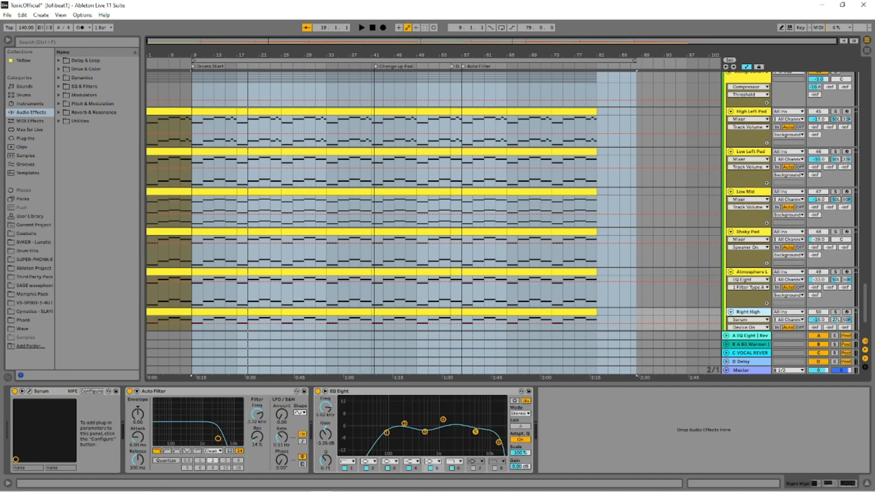
left_click(752, 272)
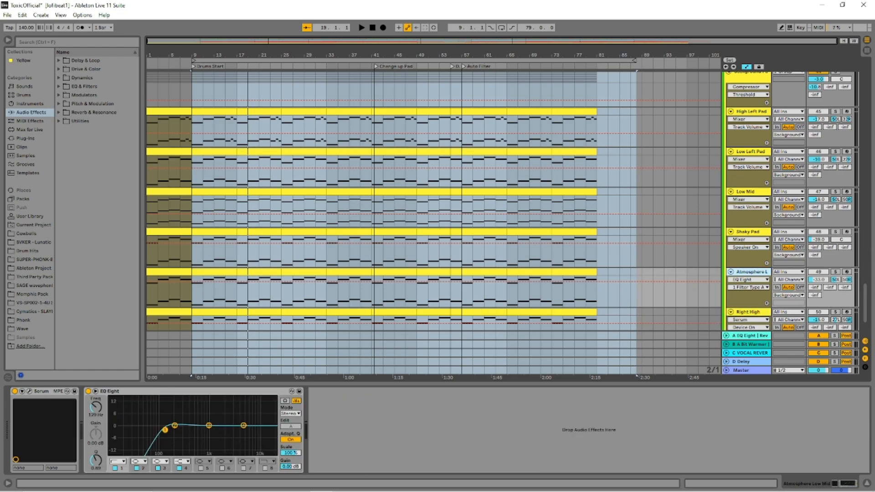
left_click(751, 152)
left_click(750, 77)
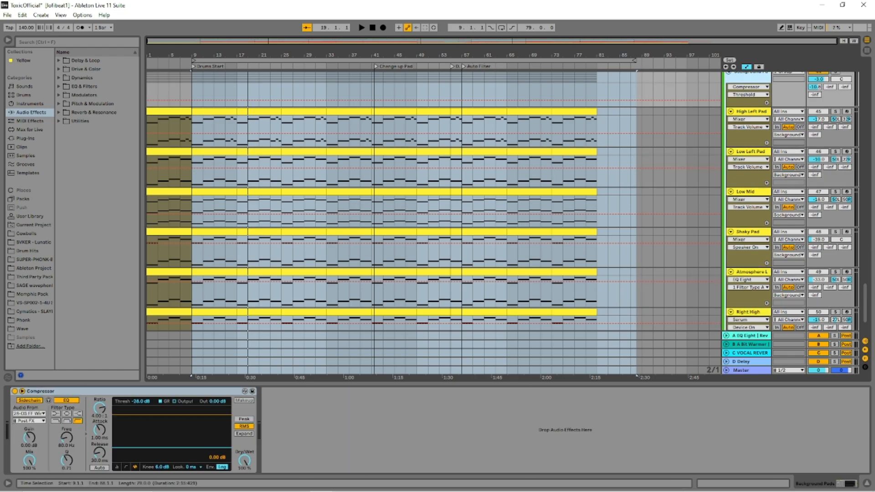
scroll(433, 201, "up", 2)
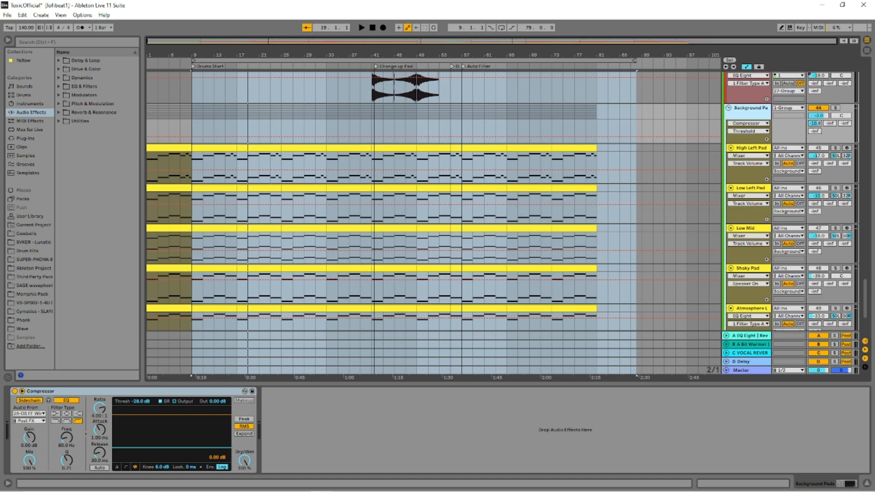
scroll(819, 110, "down", 3)
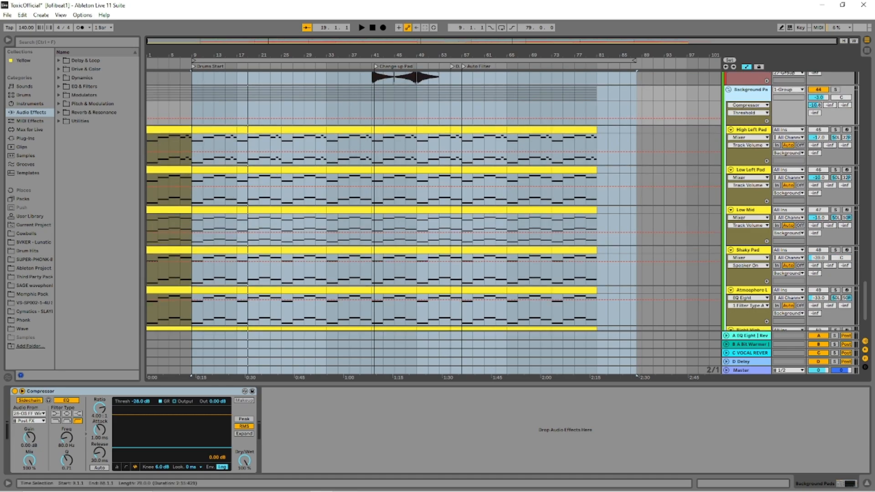
Step: Solo the background pad tracks one by one during playback, from Low Left Pad to Right High, and finish with the whole Background Pads group
scroll(819, 110, "up", 1)
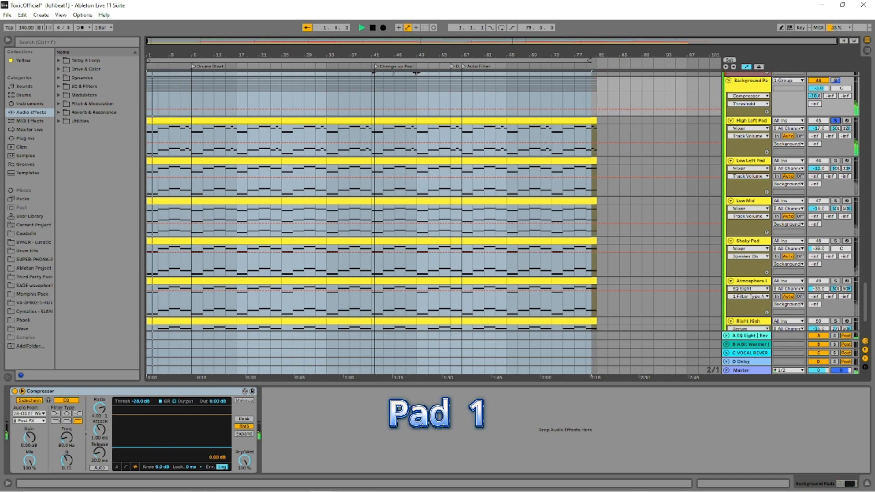
left_click(836, 161)
left_click(836, 201)
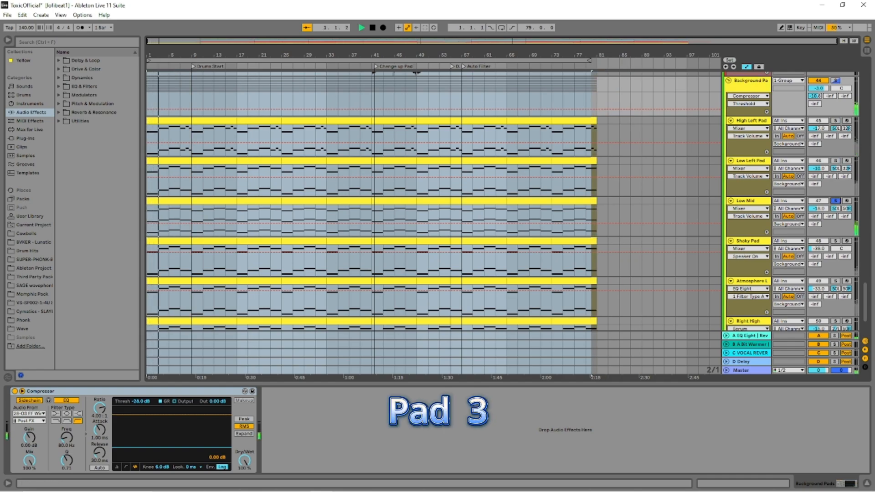
left_click(836, 241)
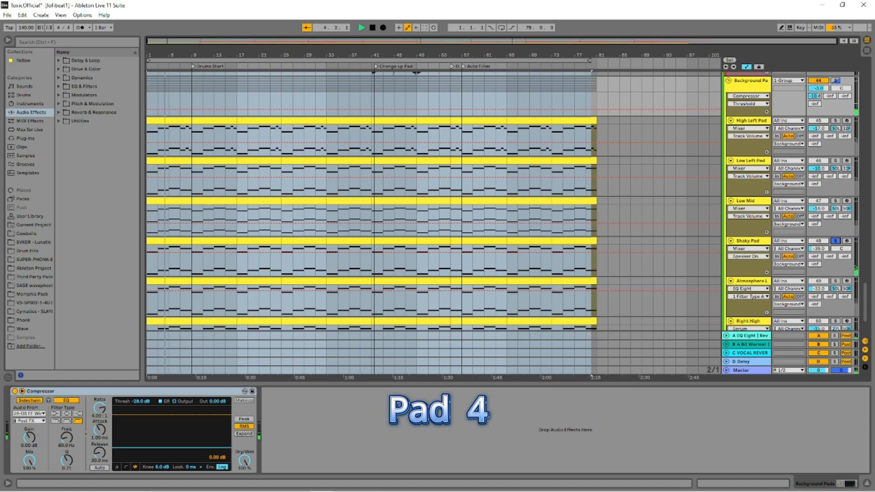
left_click(836, 281)
scroll(835, 281, "down", 1)
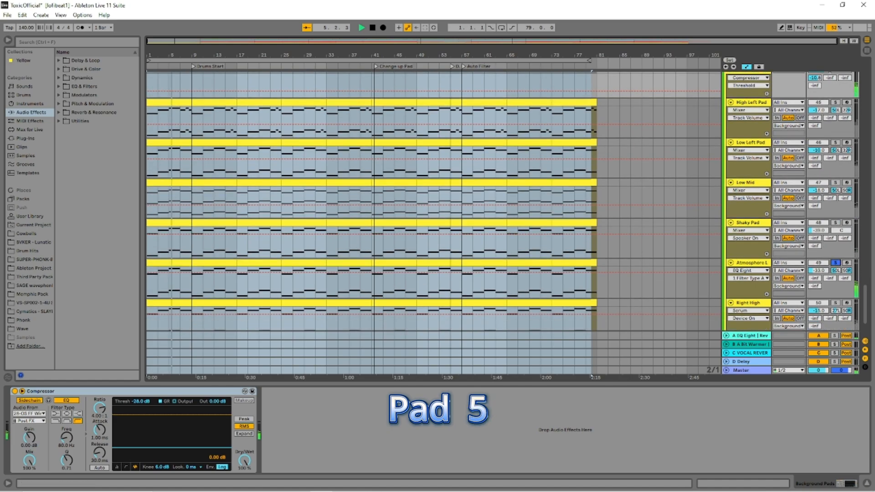
left_click(835, 303)
scroll(843, 289, "up", 1)
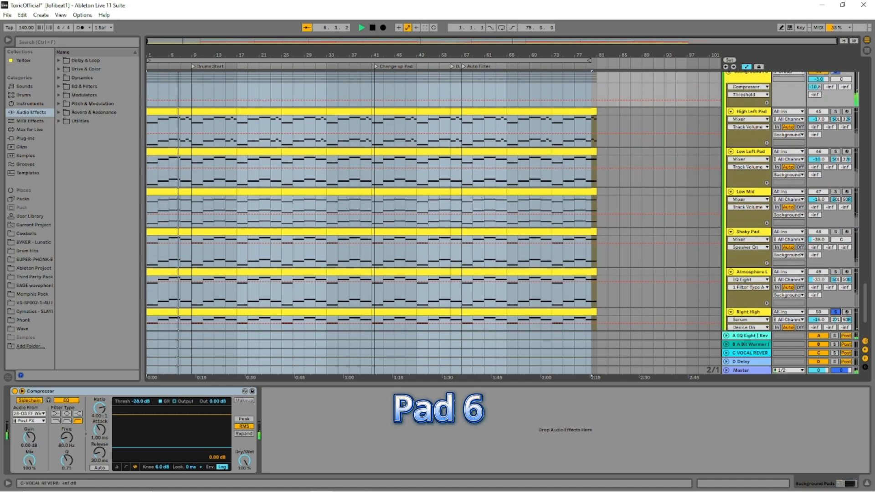
scroll(839, 91, "up", 1)
left_click(835, 81)
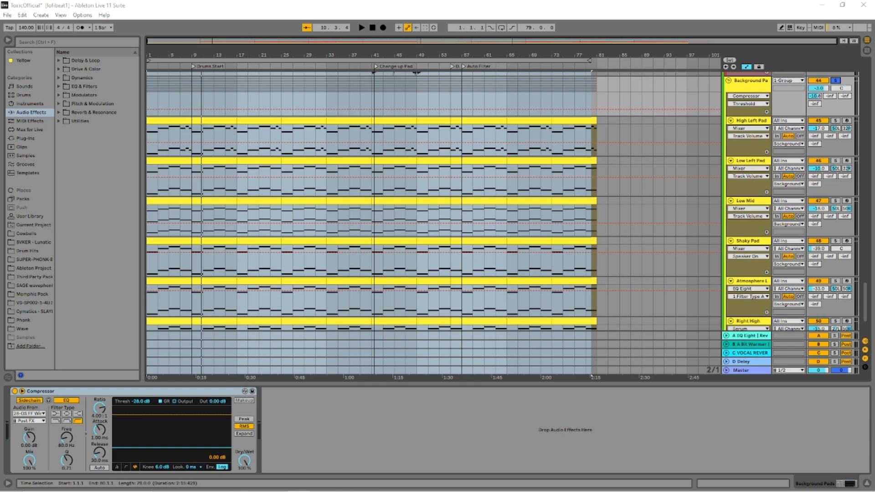
Step: Play the arrangement from the start and audition the 17 Spire and LEAD MATIZ tracks of the Lead Pads group individually
scroll(433, 218, "down", 2)
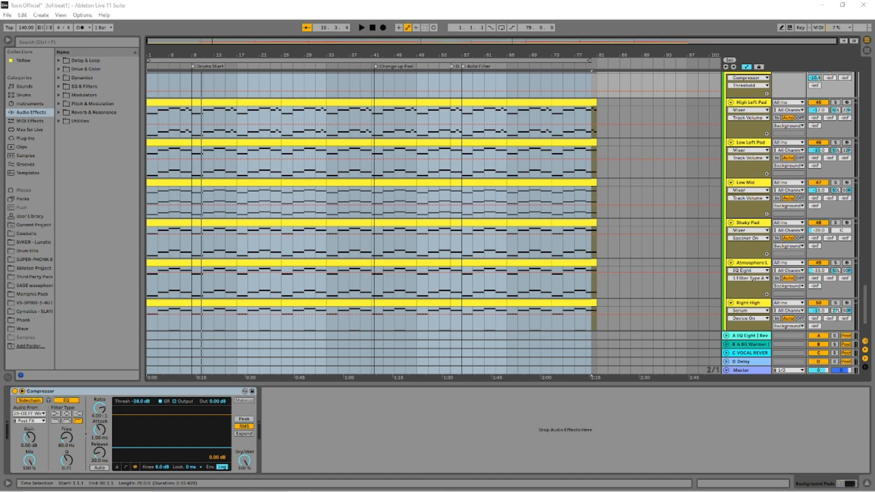
scroll(433, 201, "down", 1)
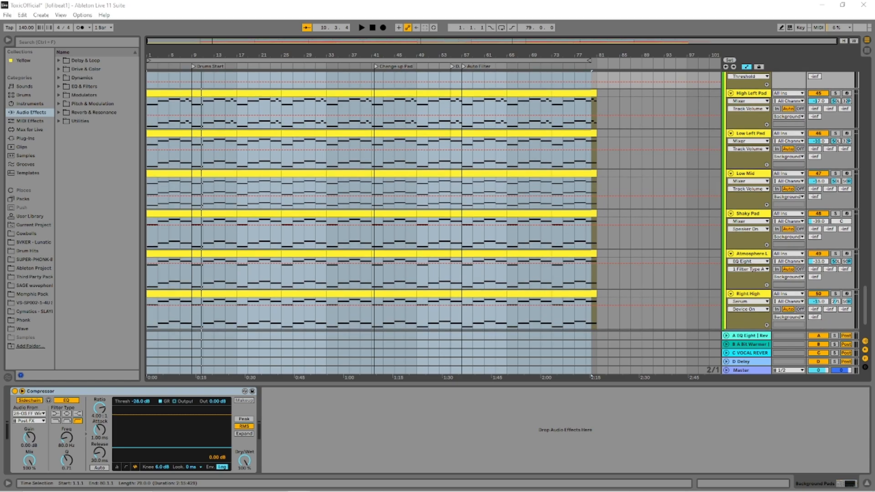
scroll(433, 201, "up", 2)
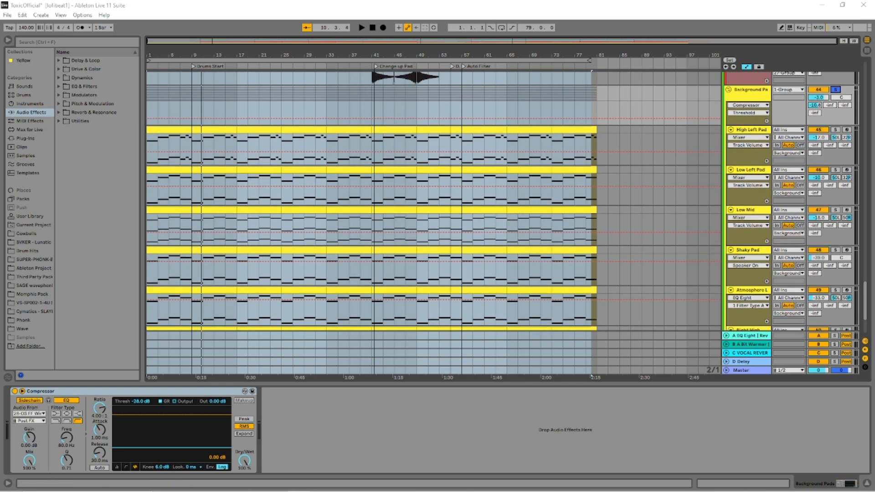
scroll(433, 205, "up", 10)
scroll(433, 205, "down", 2)
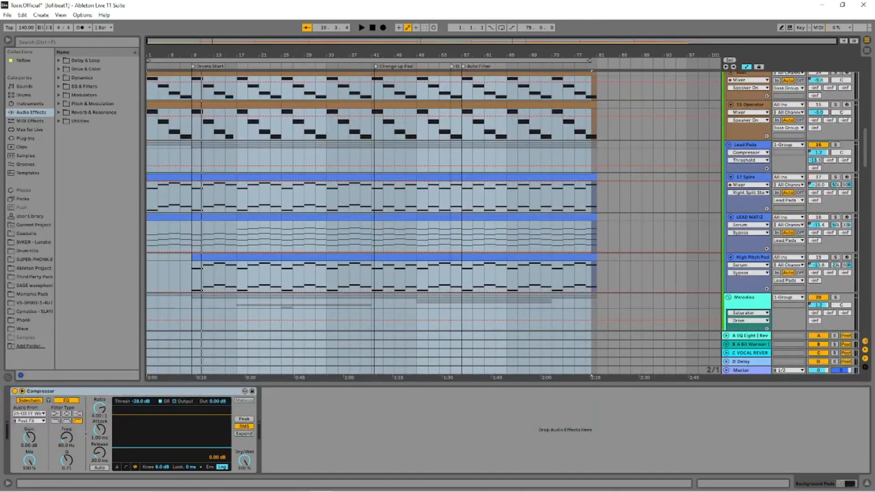
scroll(433, 205, "down", 1)
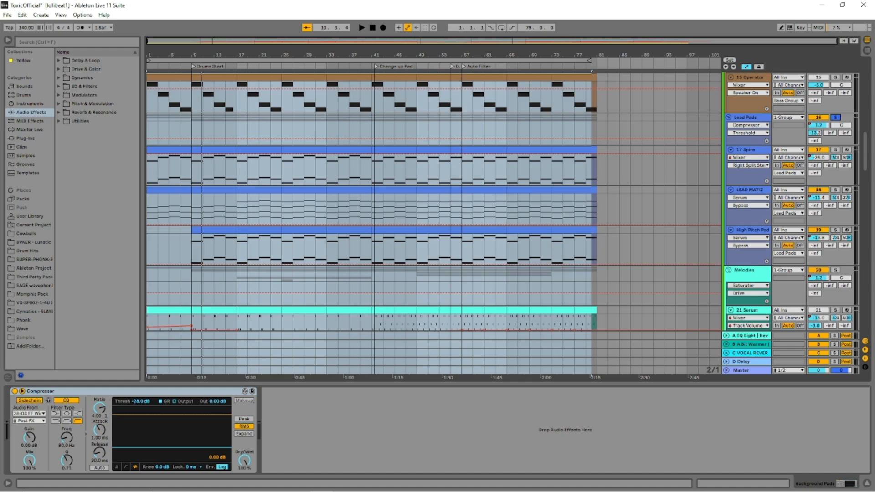
key("space")
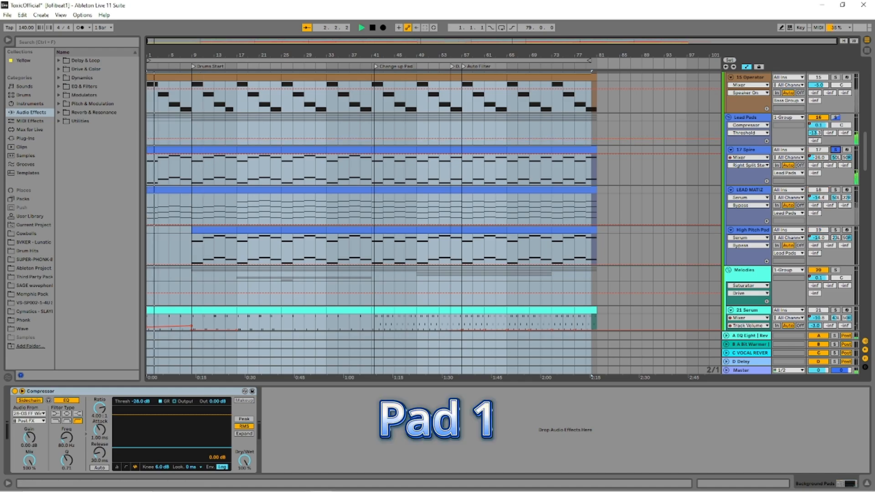
left_click(835, 189)
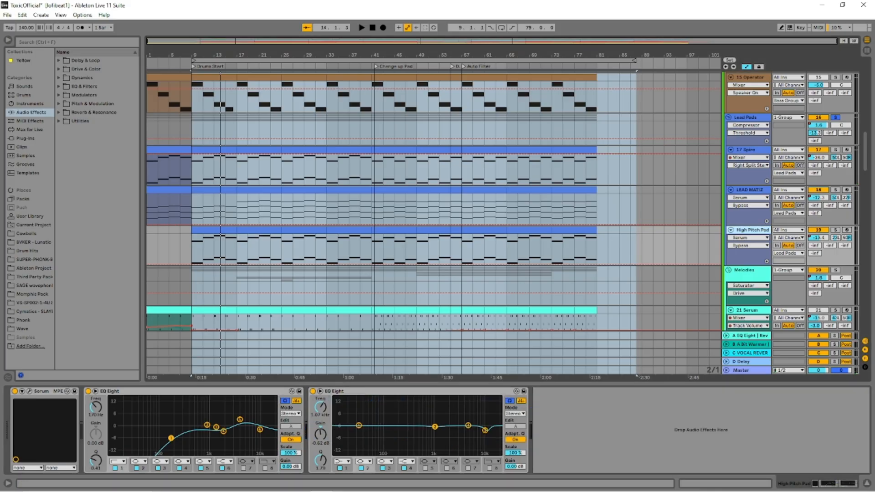
Step: Review the device chains of the LEAD MATIZ, 17 Spire and High Pitch Pad tracks and of the Lead Pads group
left_click(749, 190)
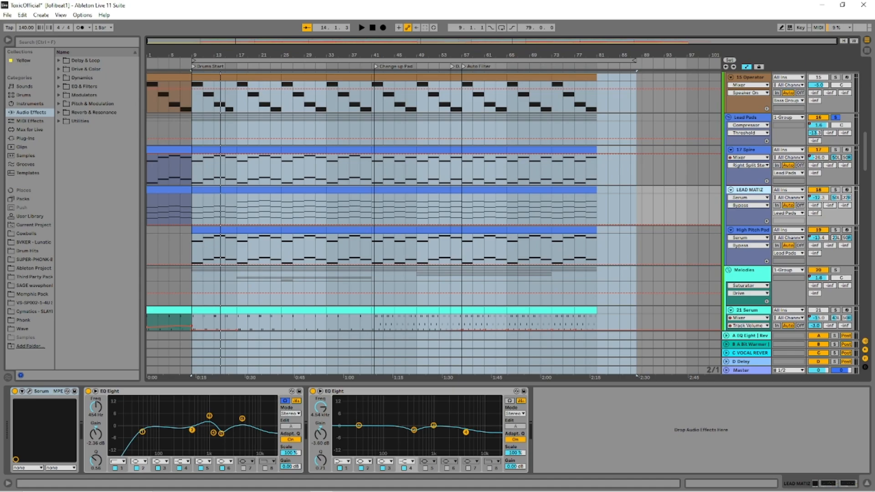
left_click(746, 149)
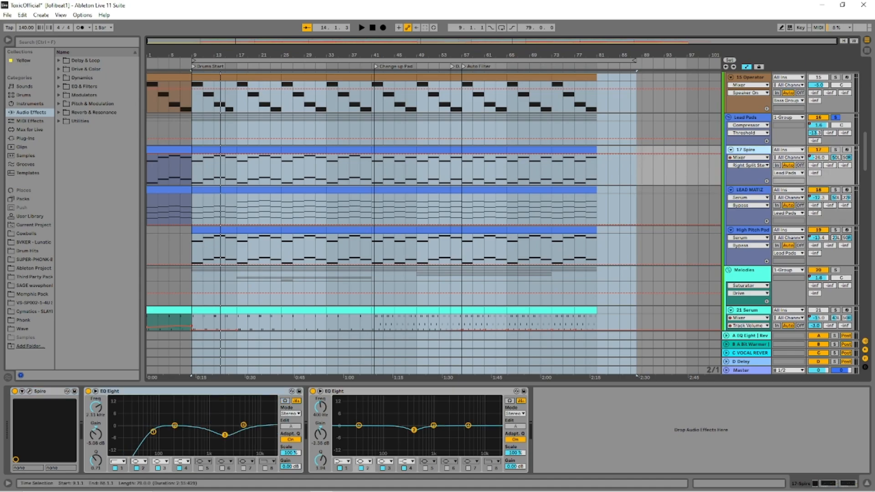
left_click(750, 189)
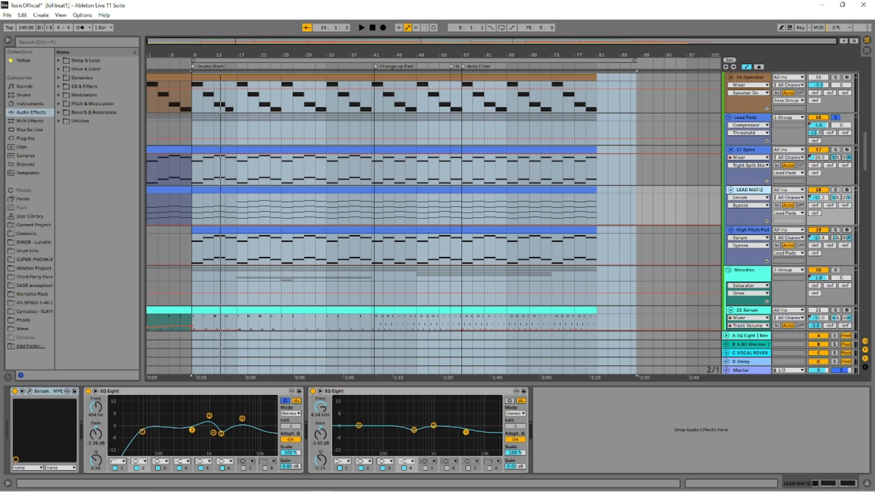
left_click(752, 229)
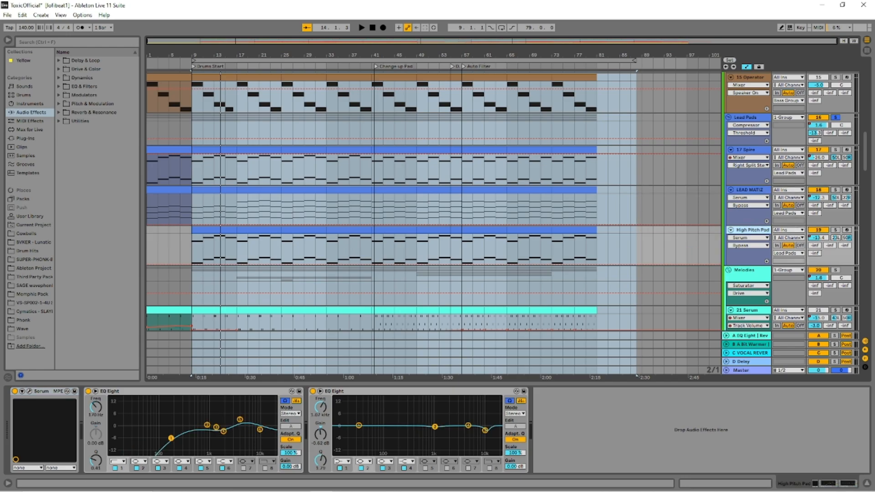
left_click(745, 118)
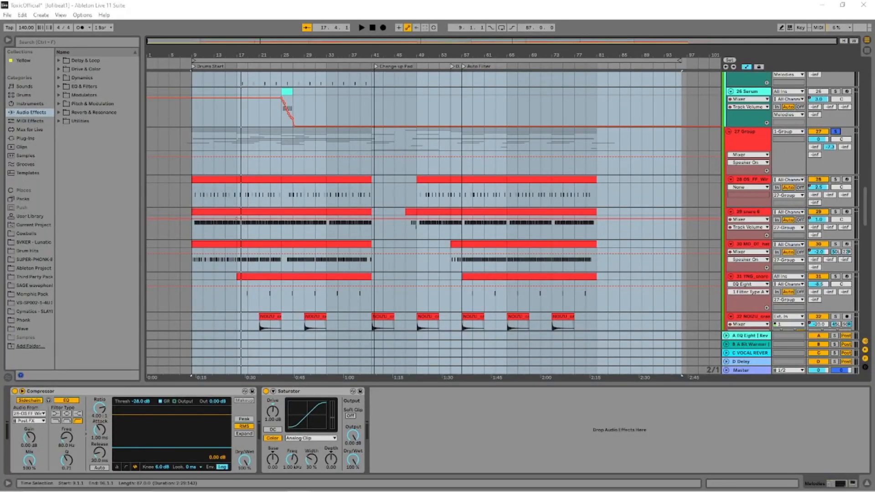
Step: Review the device chains of the 27 Group and its OS_FF_Wired_Kick, snare 6, MO_DT_hat and YNG_snare tracks, and look over its remaining percussion tracks
scroll(503, 201, "down", 2)
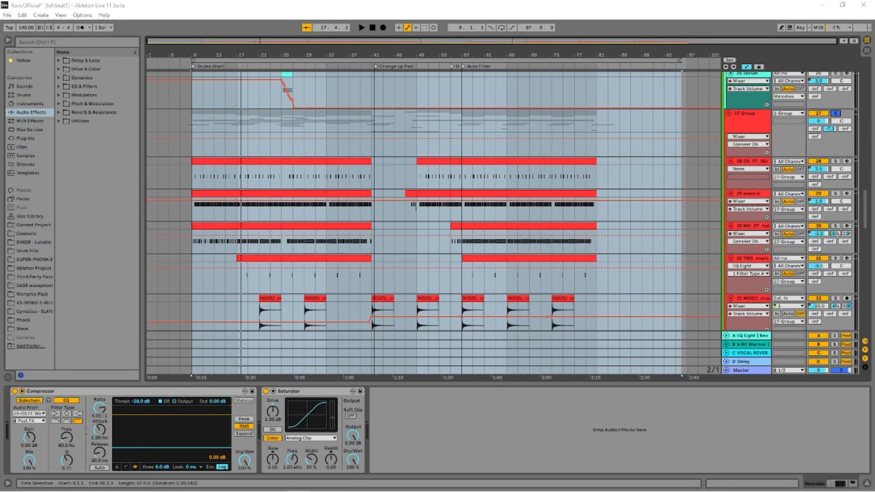
left_click(749, 104)
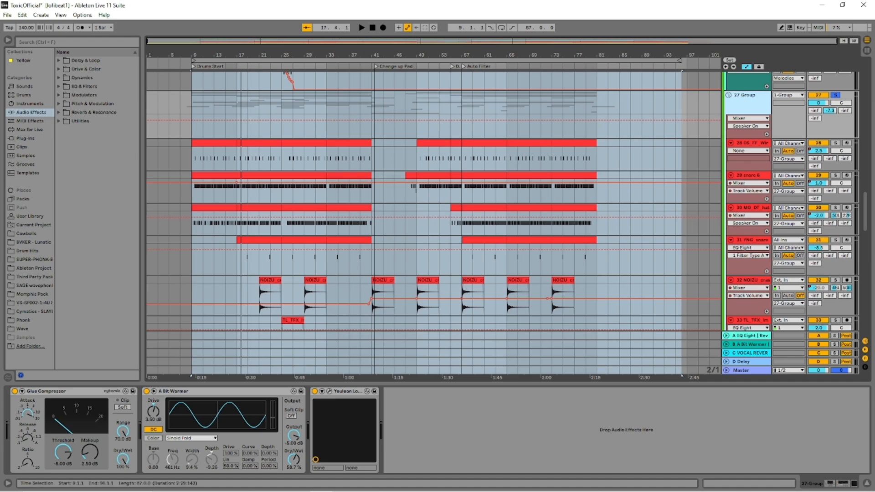
left_click(752, 143)
scroll(674, 139, "down", 1)
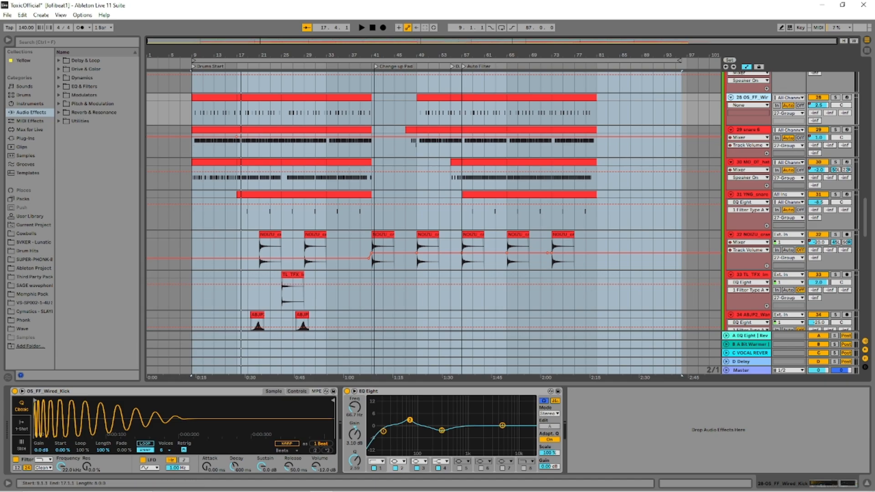
left_click(750, 130)
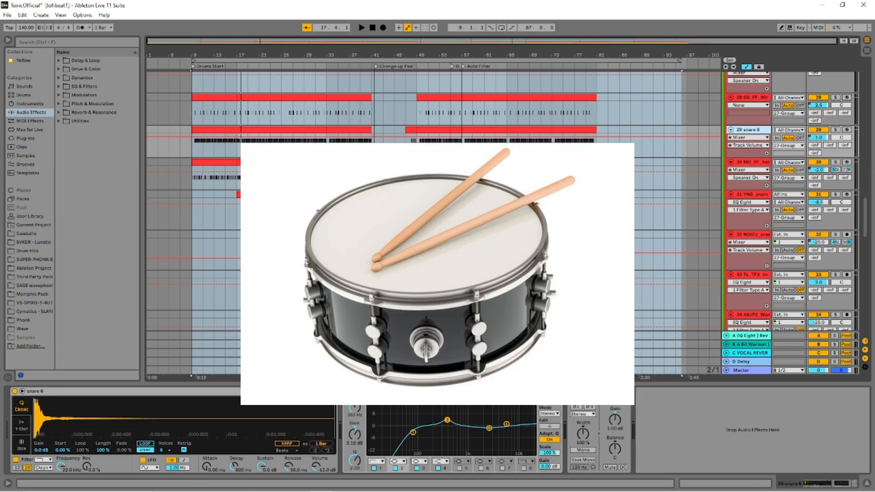
left_click(750, 162)
scroll(456, 146, "down", 1)
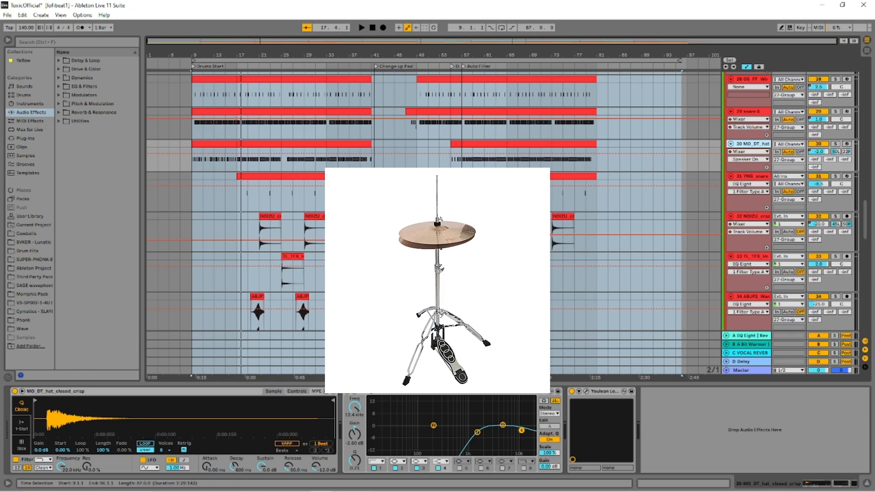
left_click(750, 199)
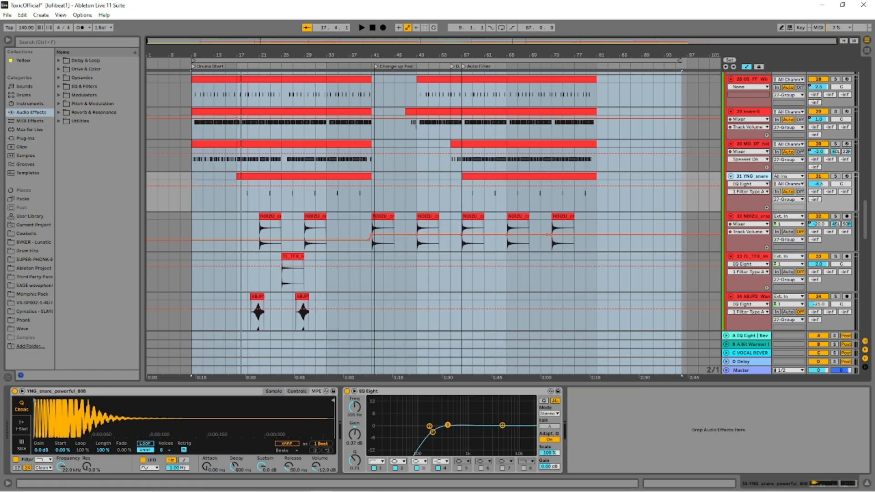
scroll(456, 196, "down", 5)
scroll(456, 201, "down", 2)
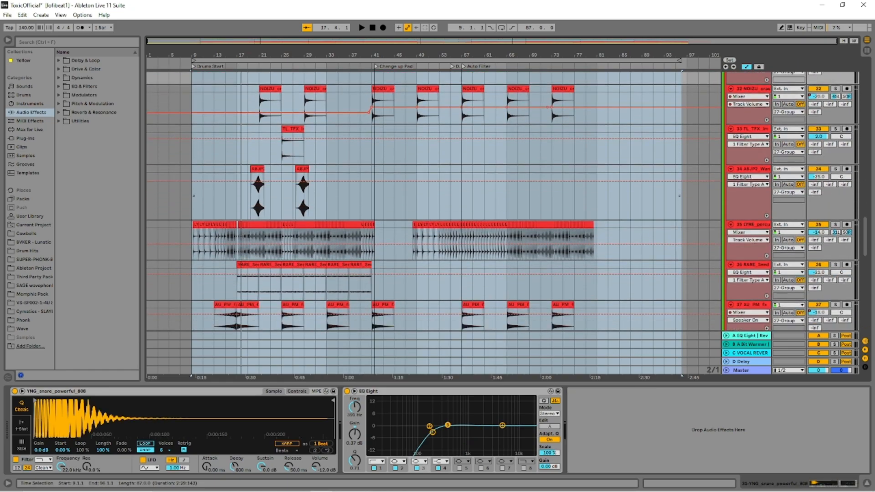
scroll(433, 201, "down", 1)
Step: Show the Simpler and EQ Eight chain of the OS_FF_Wired_Kick track and audition the kick soloed from bar 9
scroll(434, 201, "up", 10)
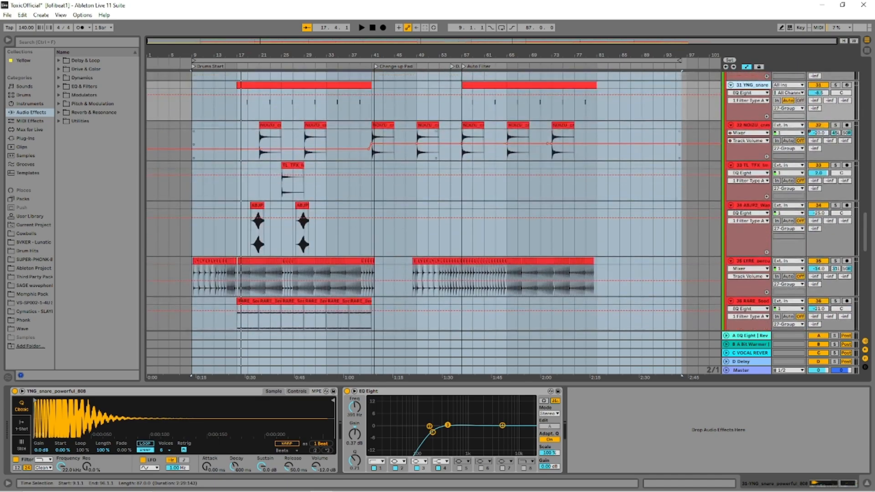
scroll(433, 187, "up", 2)
left_click(750, 170)
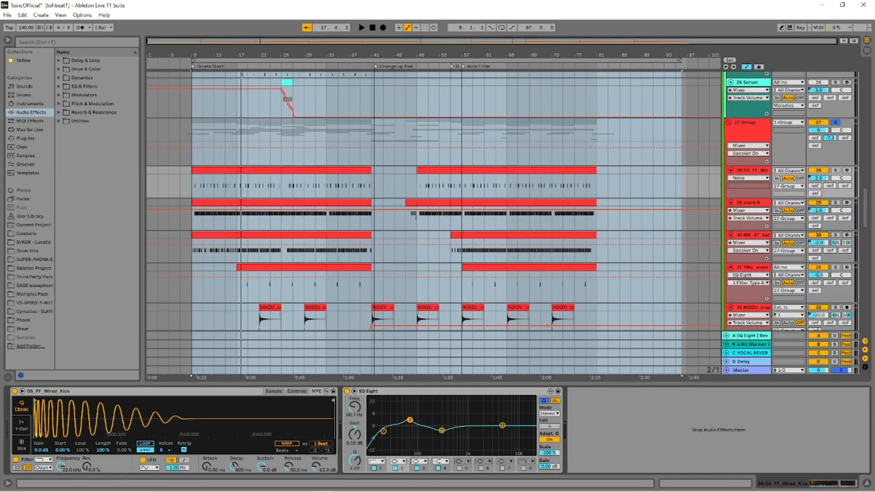
left_click(437, 392)
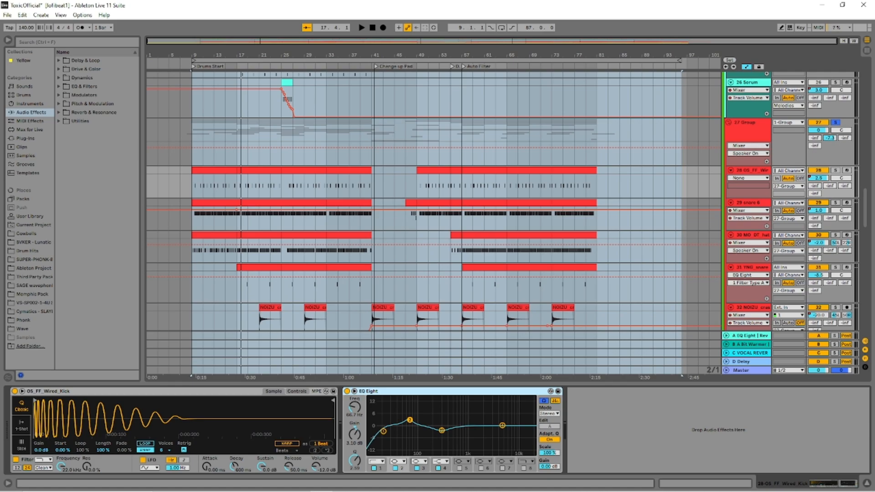
left_click(836, 170)
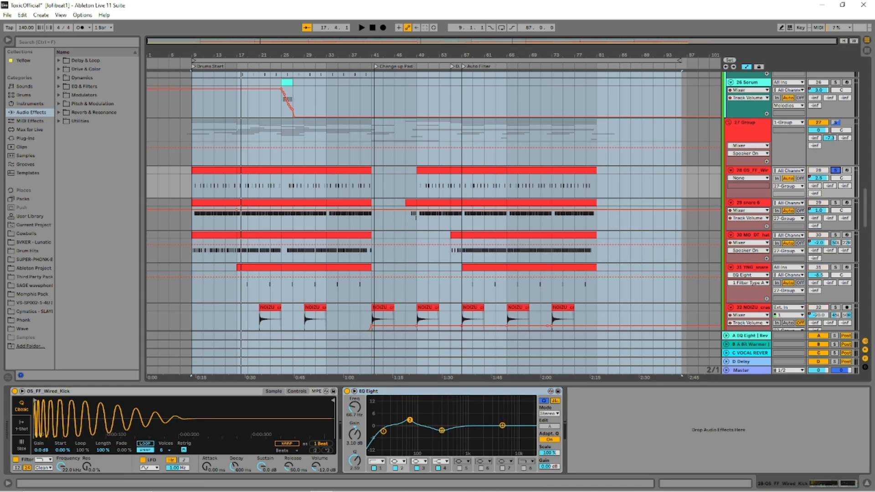
key("space")
key("space")
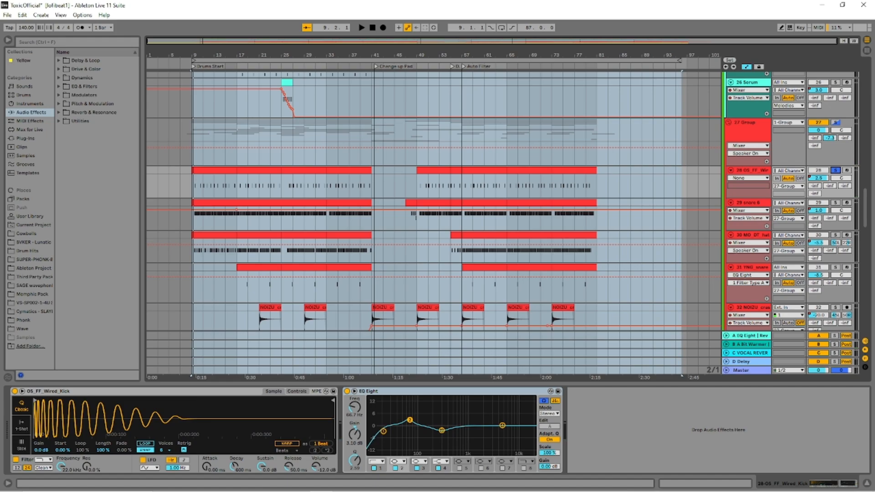
key("space")
key("space")
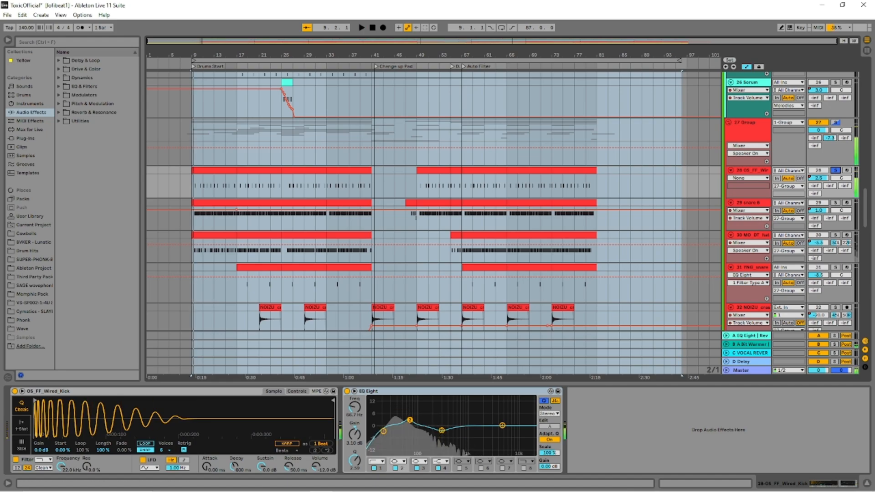
Step: Solo the snare 6 track, show its devices, and audition it with the loop region moved to start at bar 11
left_click(835, 203)
left_click(749, 203)
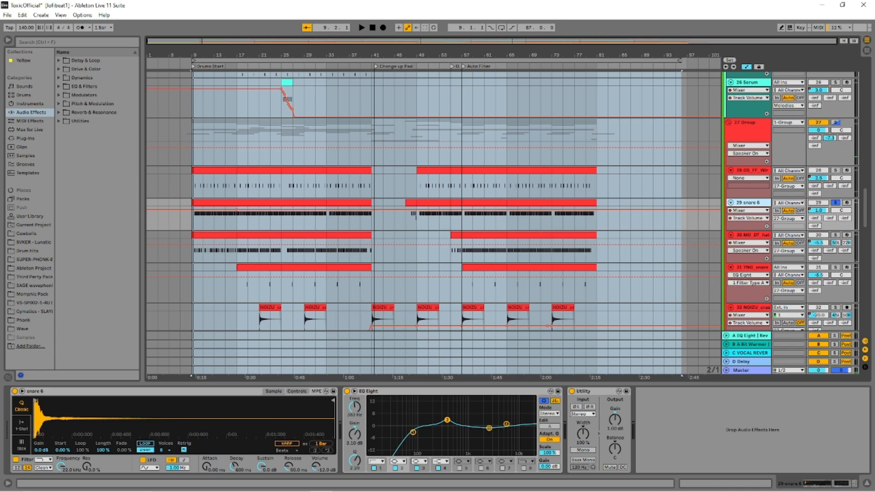
key("space")
key("space")
left_click(249, 61)
key("Right")
key("space")
key("space")
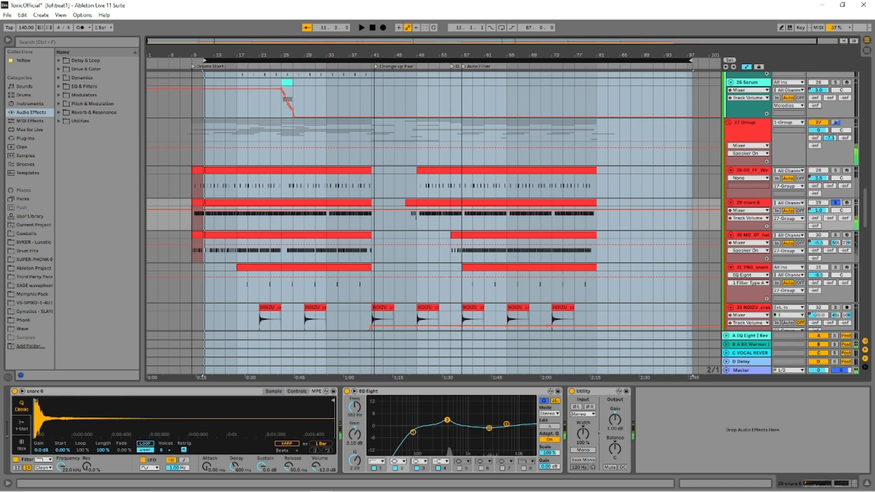
key("space")
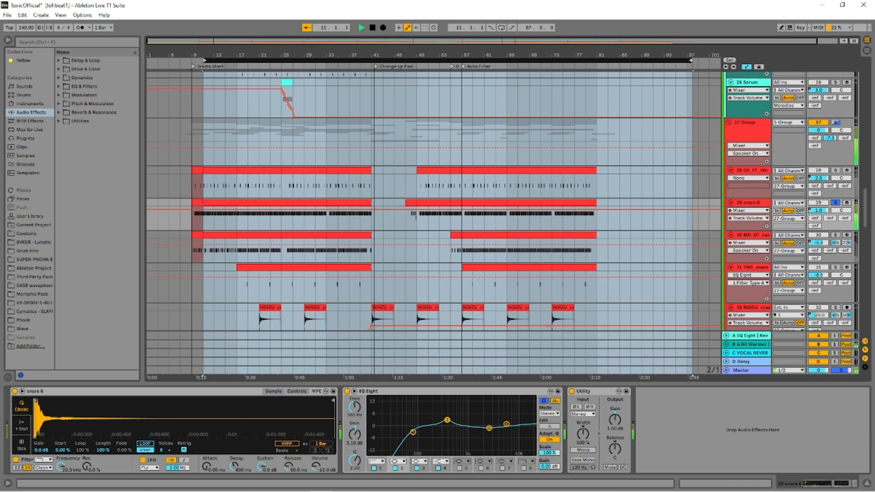
key("space")
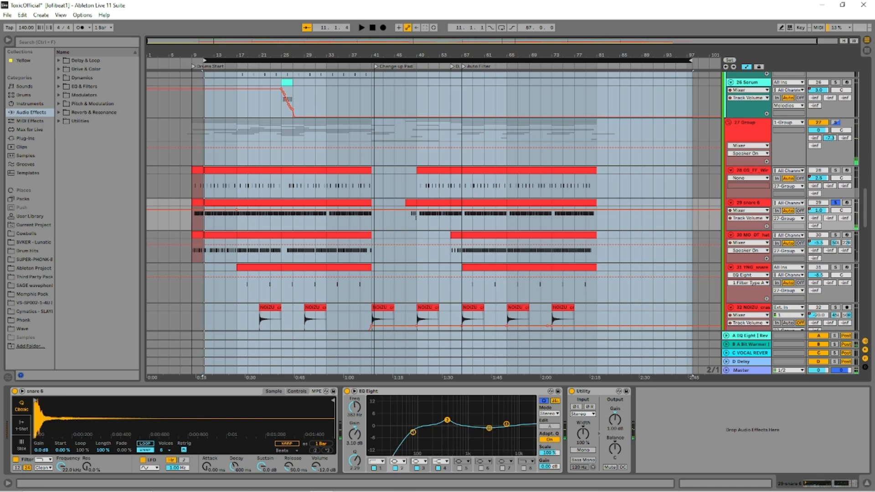
Step: Show the device chain of the MO_DT_hat track and audition the hi-hat soloed from bar 11
left_click(752, 236)
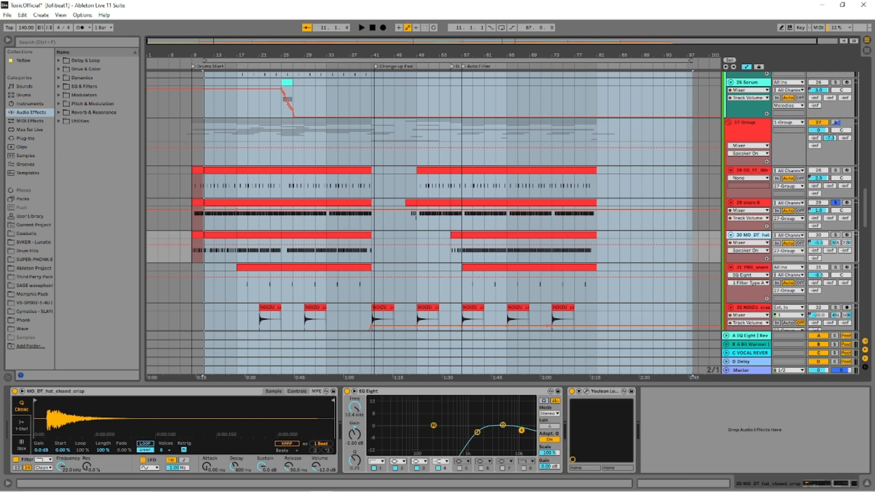
key("space")
key("space")
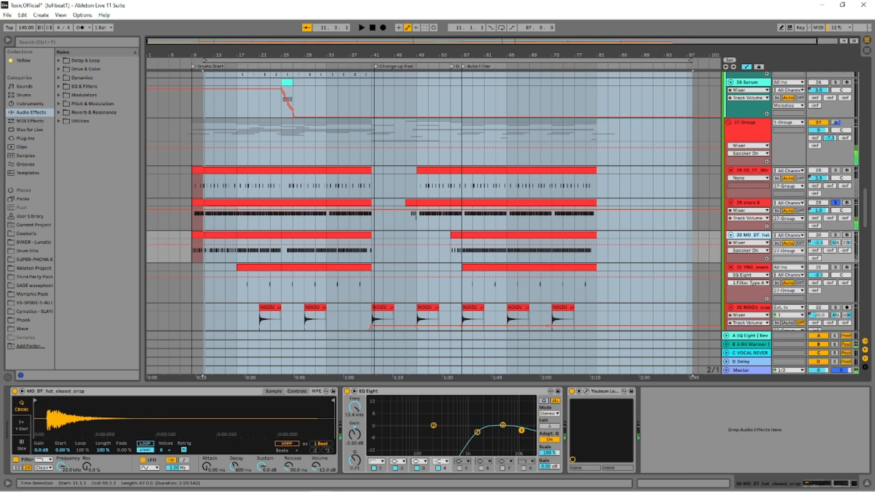
left_click(836, 236)
key("space")
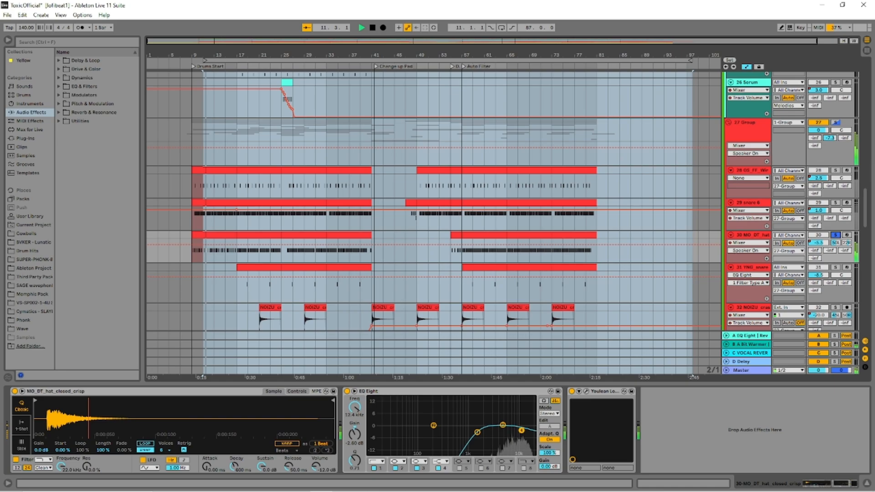
key("space")
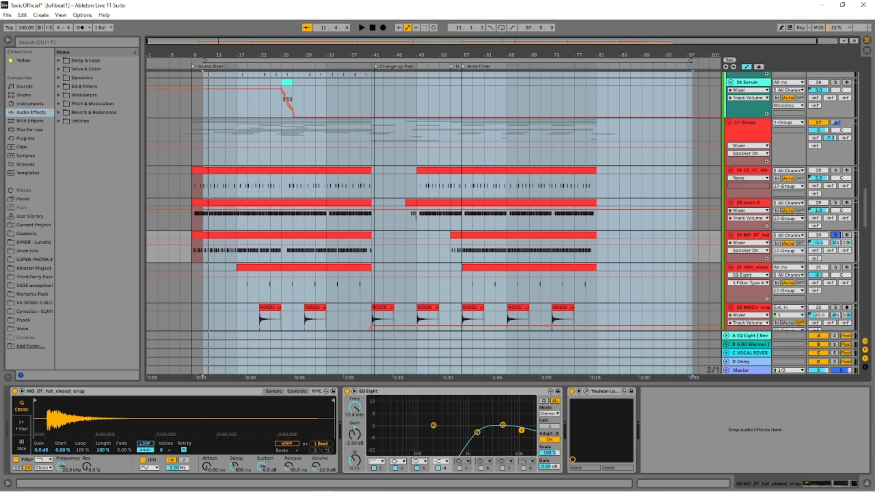
Step: Move the loop region to start at bar 21 and solo the 32 NOIZU track
scroll(679, 217, "down", 1)
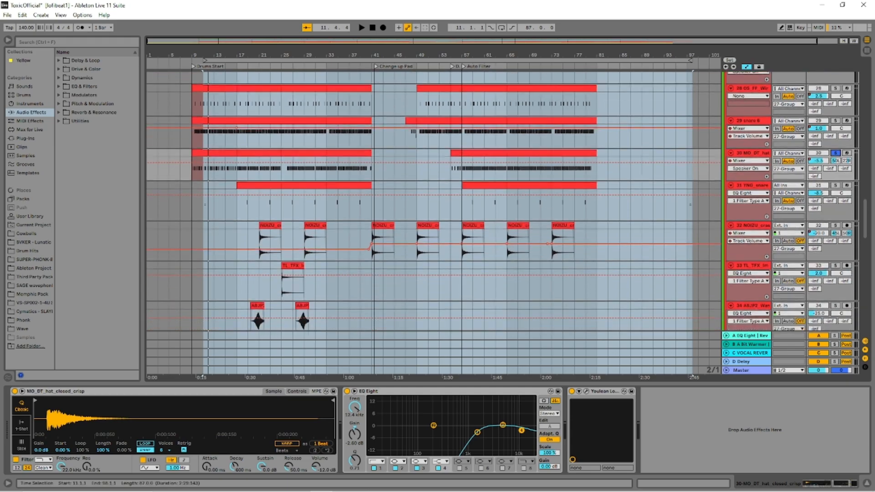
scroll(679, 216, "down", 3)
left_click_drag(215, 61, 270, 60)
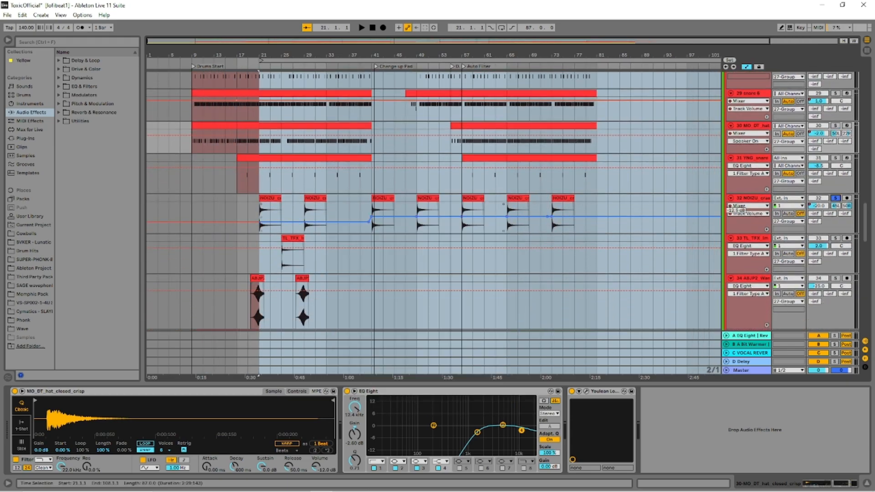
Step: Move the loop region to start at bar 17, audition the AU_PM_fx track soloed, and show its EQ Eight
scroll(433, 200, "down", 8)
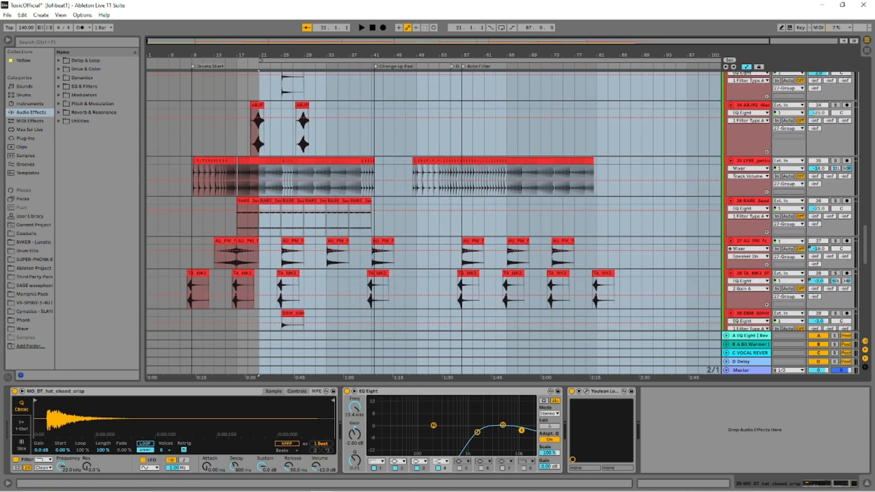
left_click_drag(271, 61, 248, 61)
key("space")
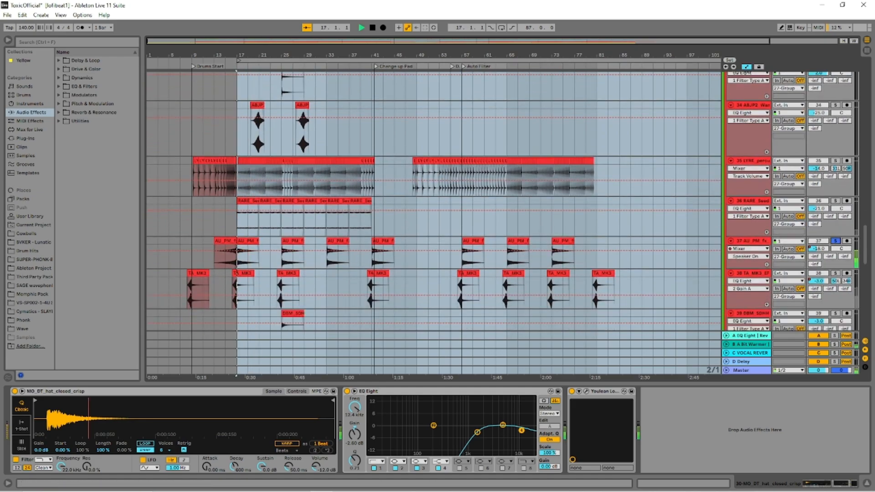
key("space")
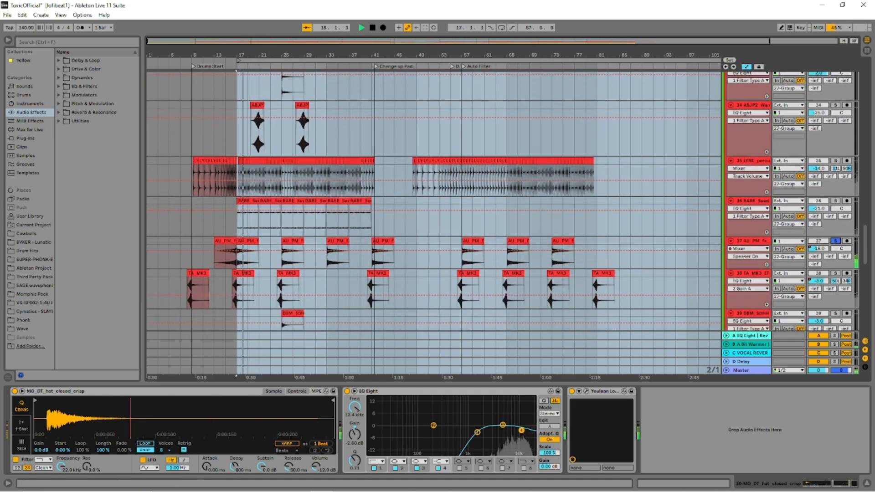
left_click(246, 253)
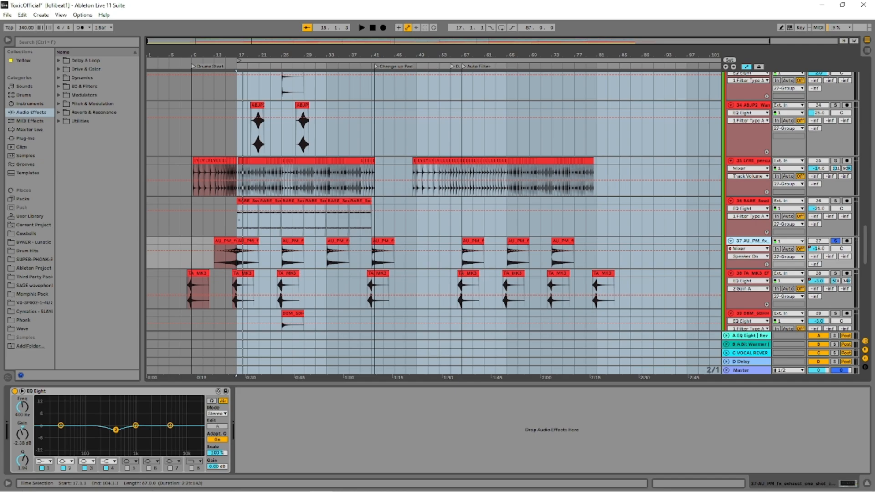
Step: Review the Glue Compressor and A Bit Warmer devices on the 27 Group, and the device chain of return track B
scroll(433, 201, "up", 5)
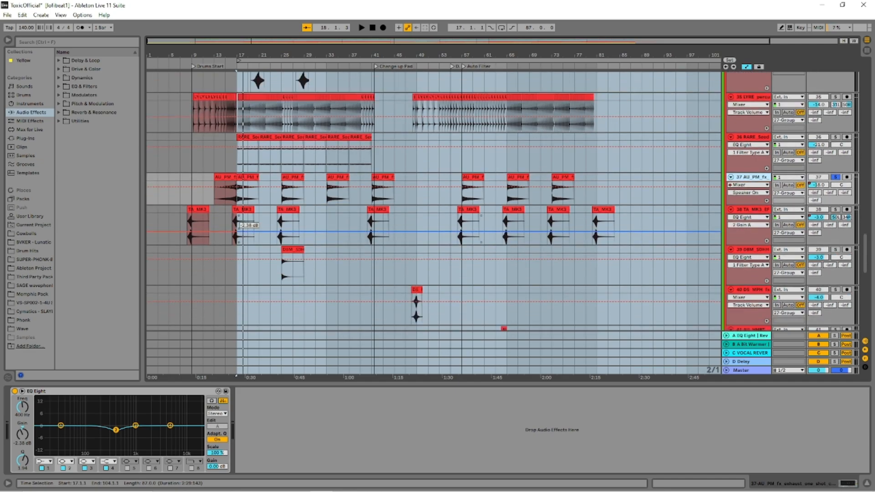
left_click(747, 85)
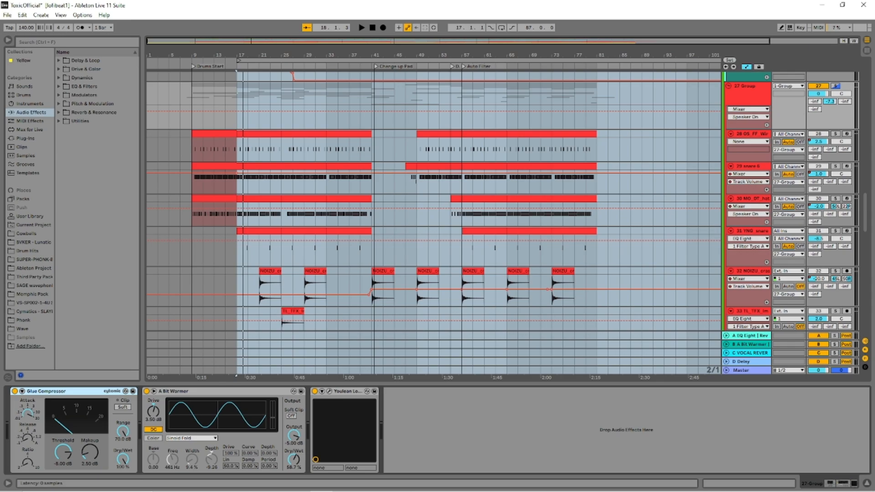
left_click(205, 391)
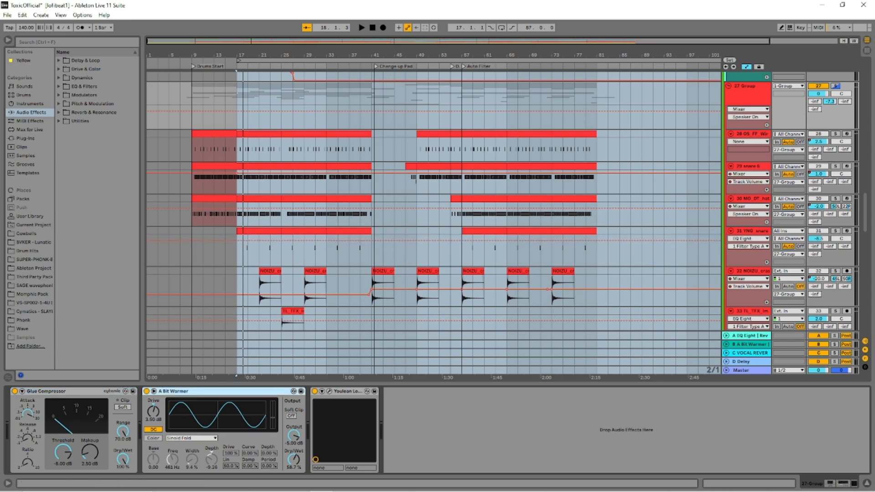
key("Tab")
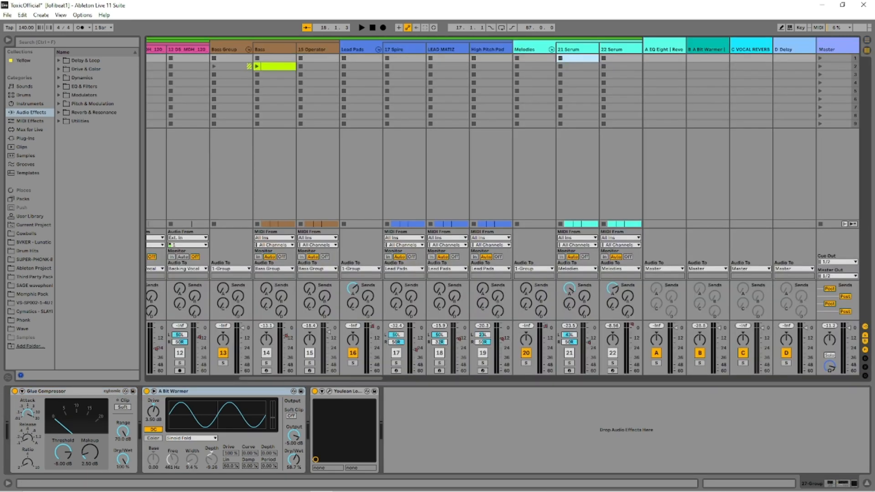
key("Right")
key("Tab")
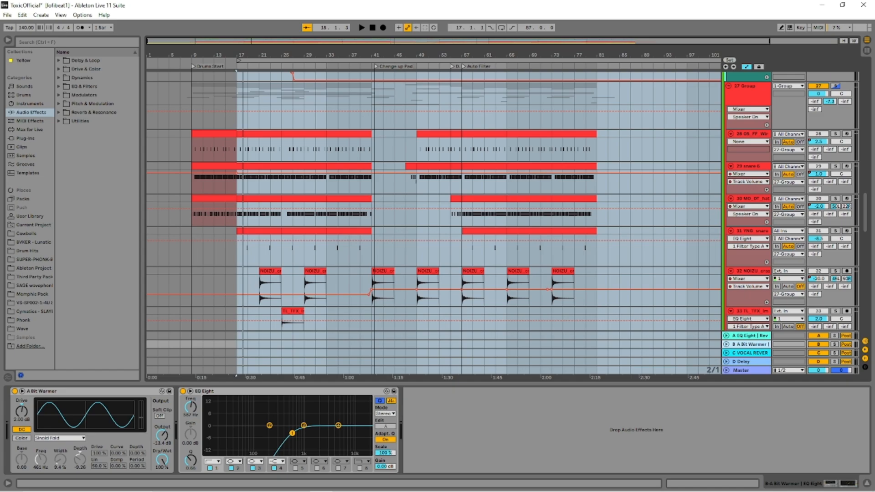
left_click(748, 86)
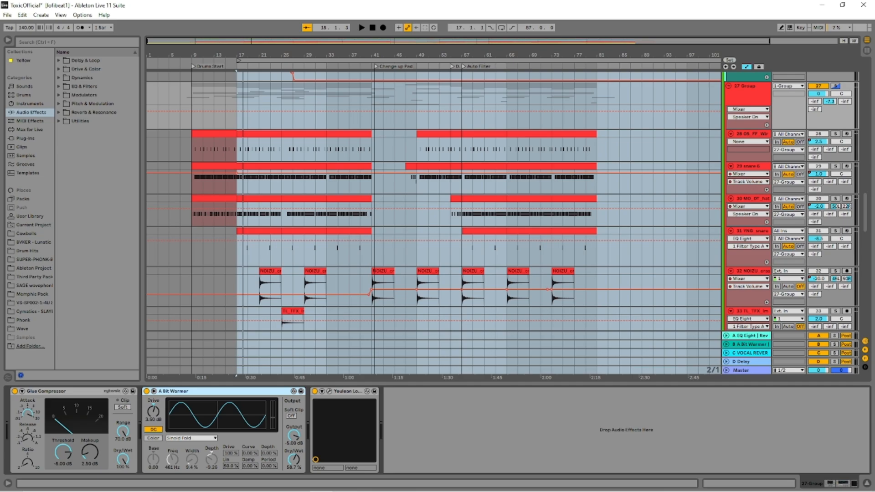
key("Down")
scroll(433, 201, "down", 2)
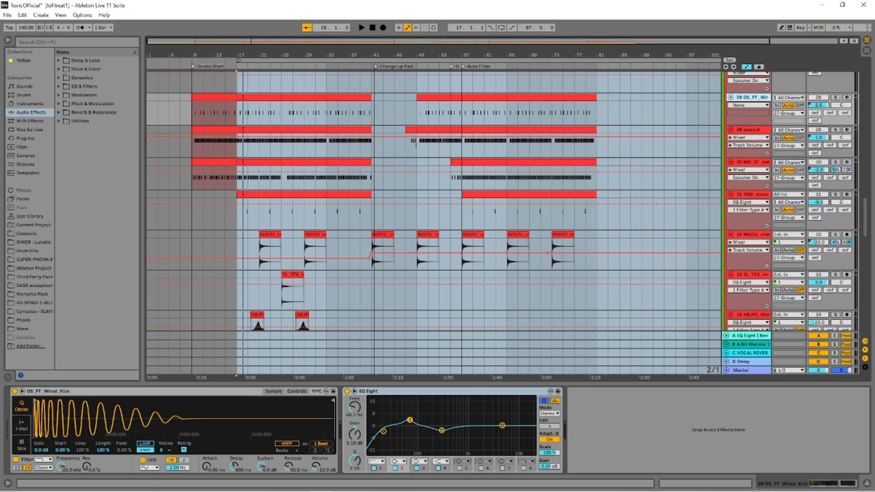
scroll(433, 201, "up", 2)
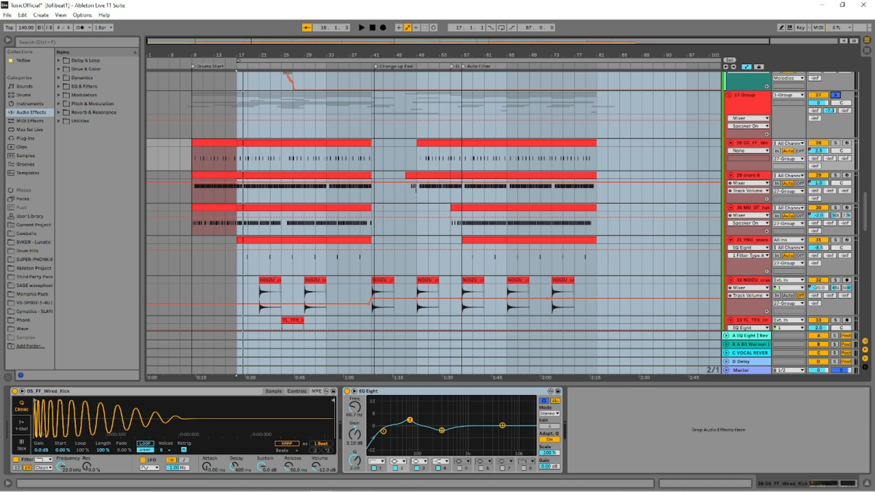
Step: Show the notes of the first hat, snare and kick clips, and briefly audition the soloed 27 Group from bar 9
double_click(214, 219)
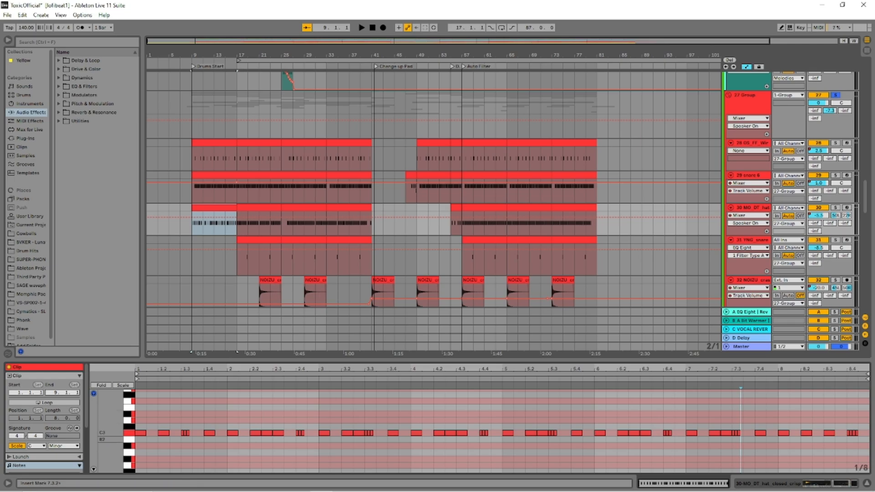
double_click(228, 185)
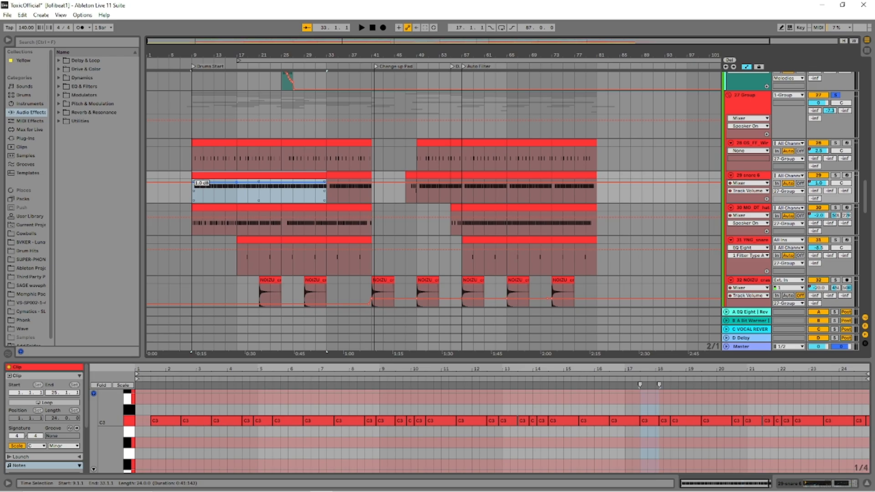
double_click(215, 157)
scroll(214, 158, "down", 3)
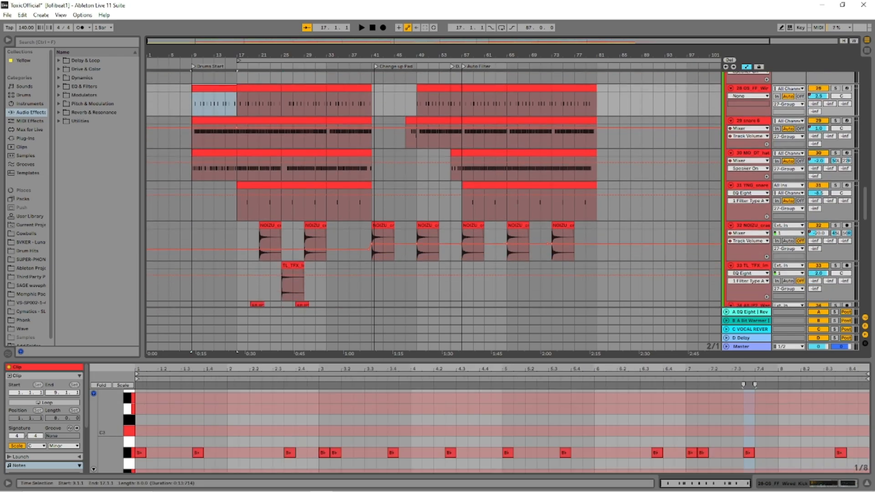
key("space")
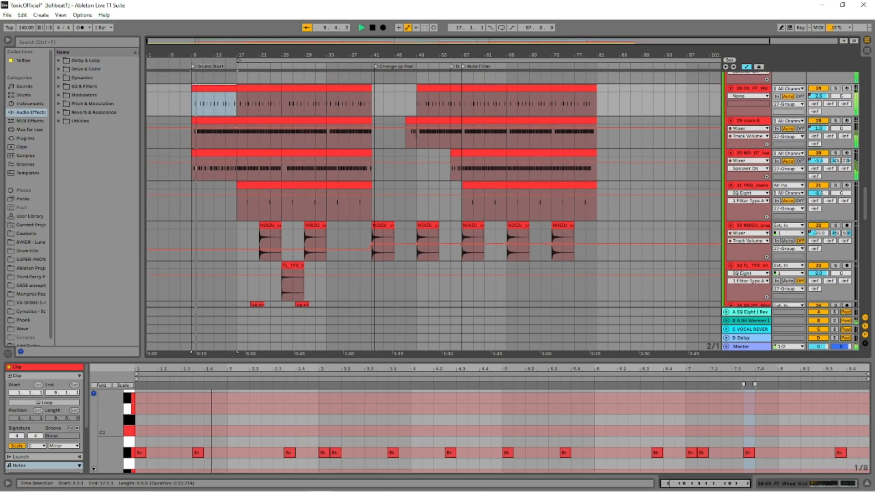
key("space")
Step: Select the arrangement from bar 17 onward and audition the 35 LYRE percussion track soloed
scroll(406, 227, "down", 4)
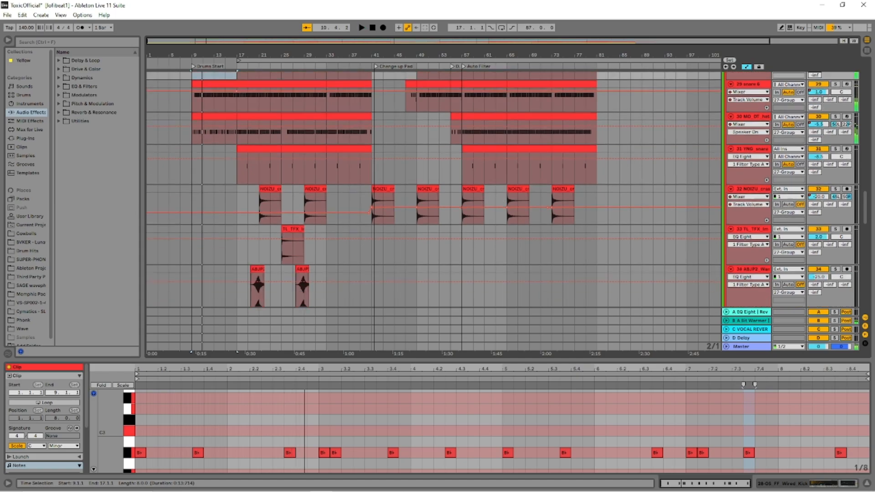
scroll(593, 191, "down", 3)
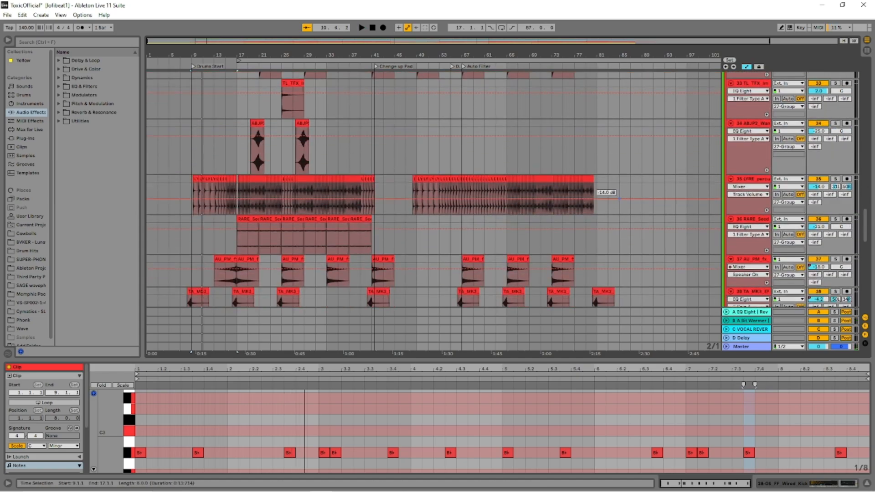
scroll(664, 189, "down", 4)
left_click(238, 114)
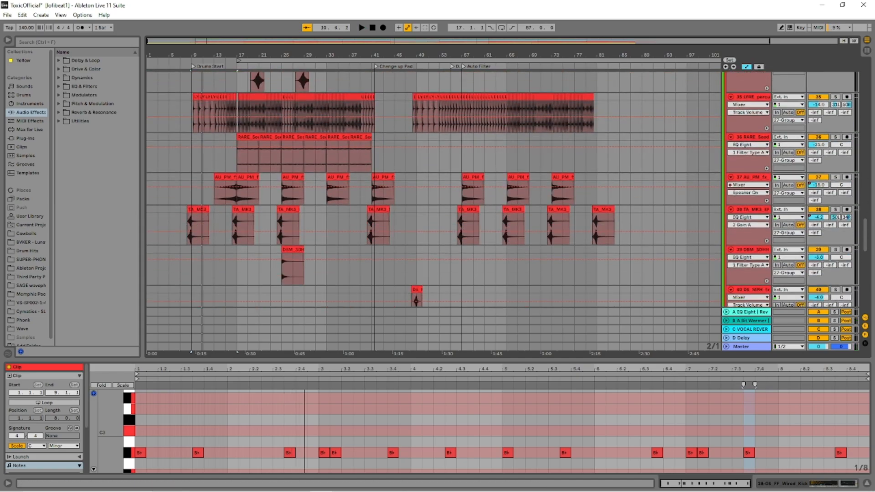
key("shift+End")
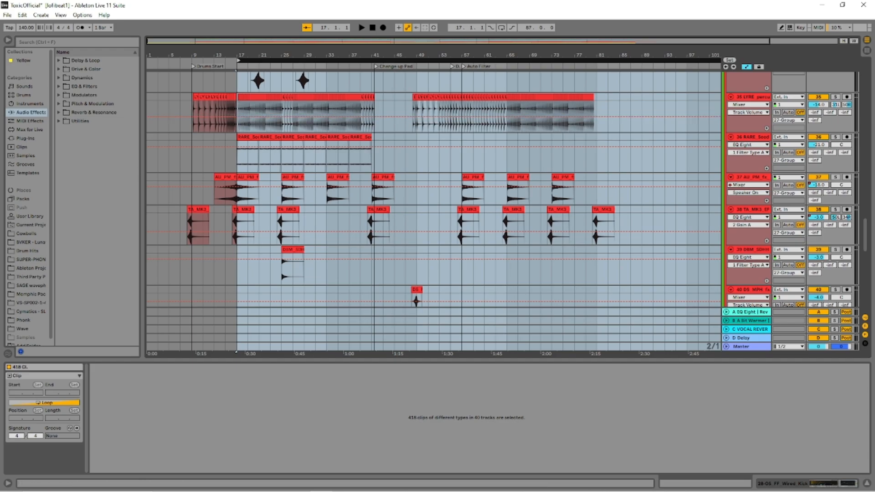
key("space")
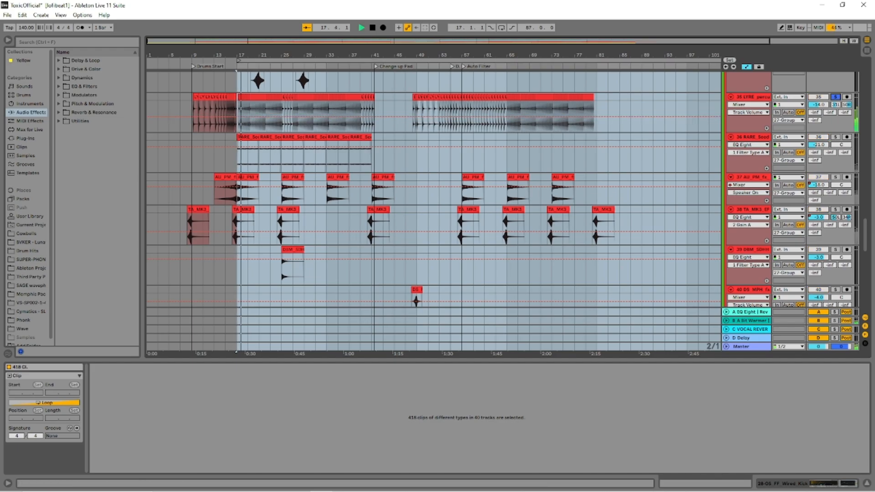
key("space")
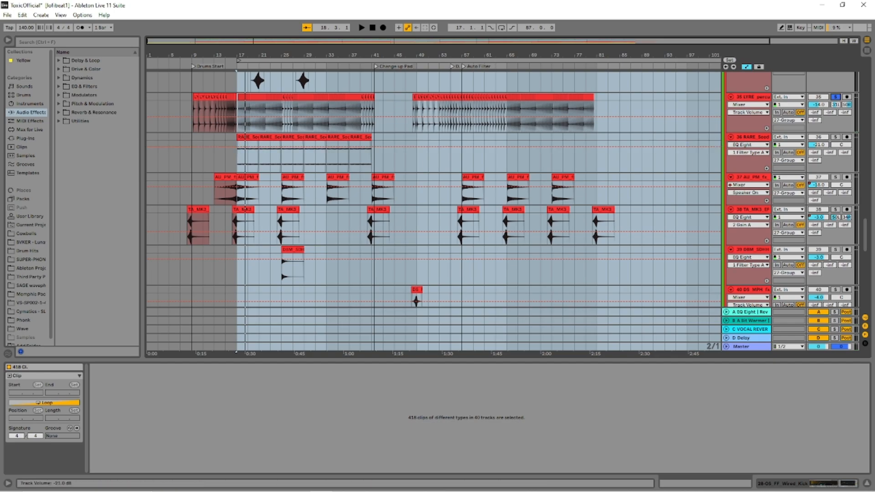
Step: Audition the 36 RARE and 37 AU_PM_fx tracks from bar 17, soloing one after the other
key("space")
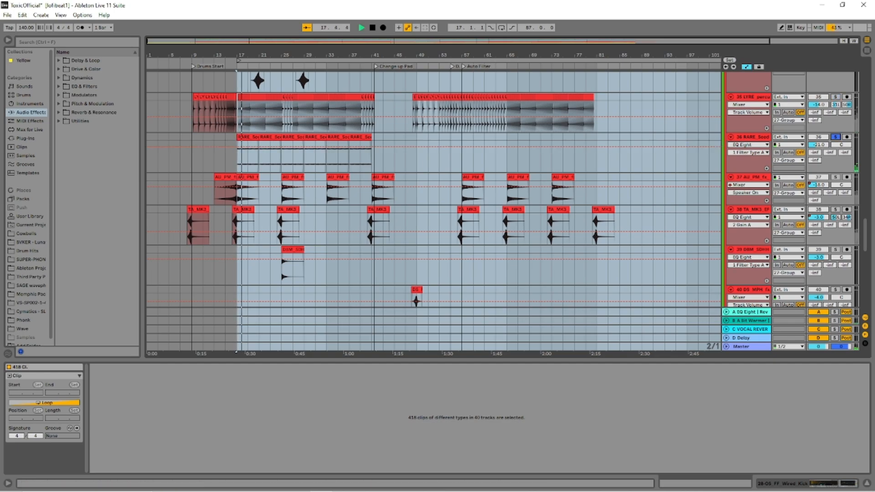
key("space")
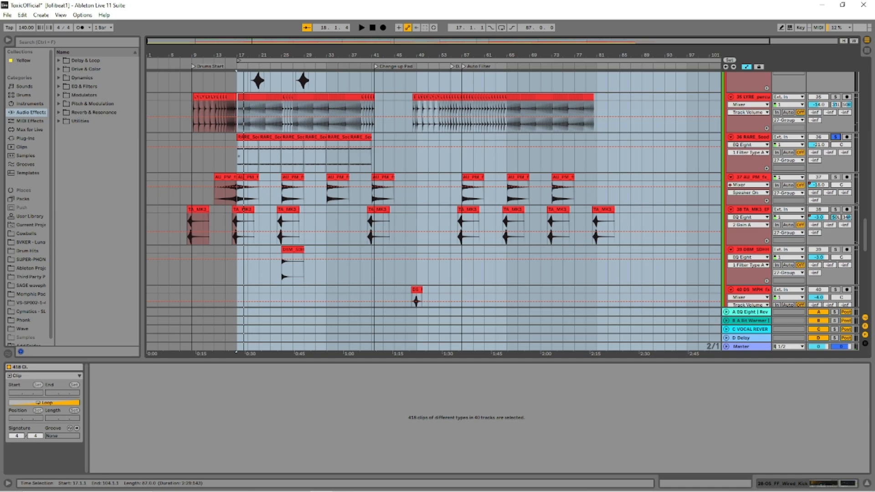
left_click(836, 177)
key("space")
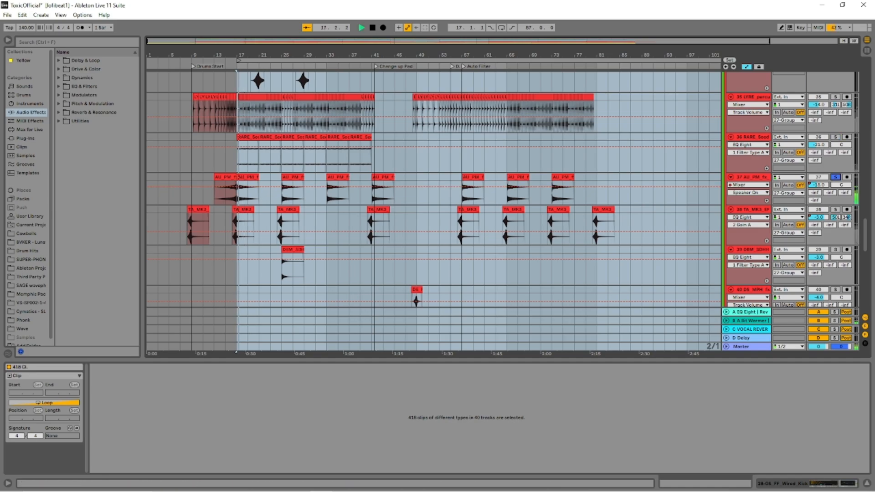
key("space")
scroll(539, 224, "up", 2)
scroll(504, 189, "up", 10)
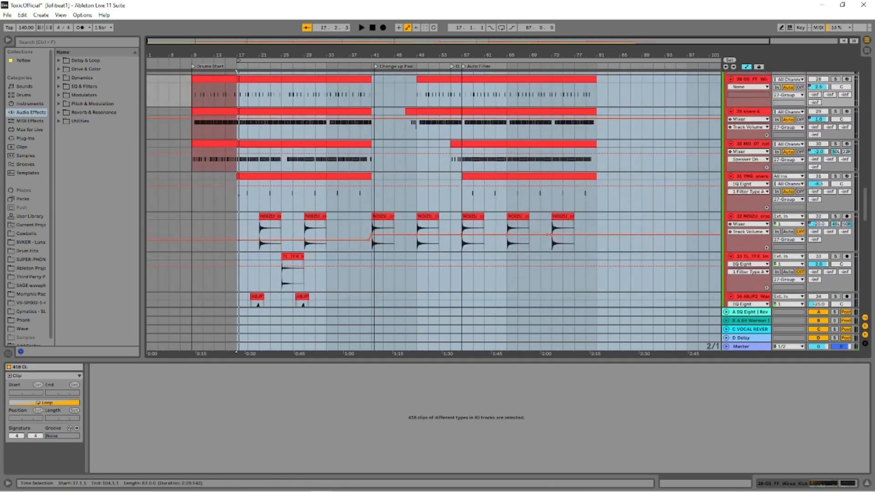
left_click(747, 114)
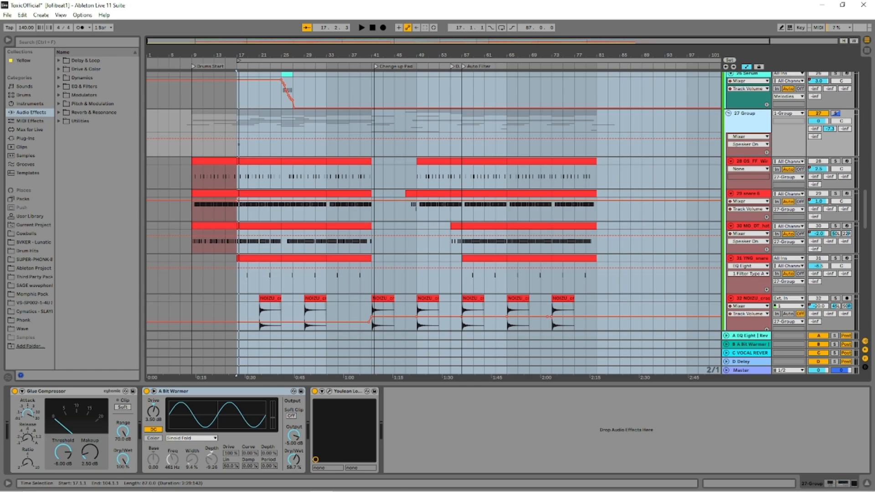
scroll(503, 201, "down", 3)
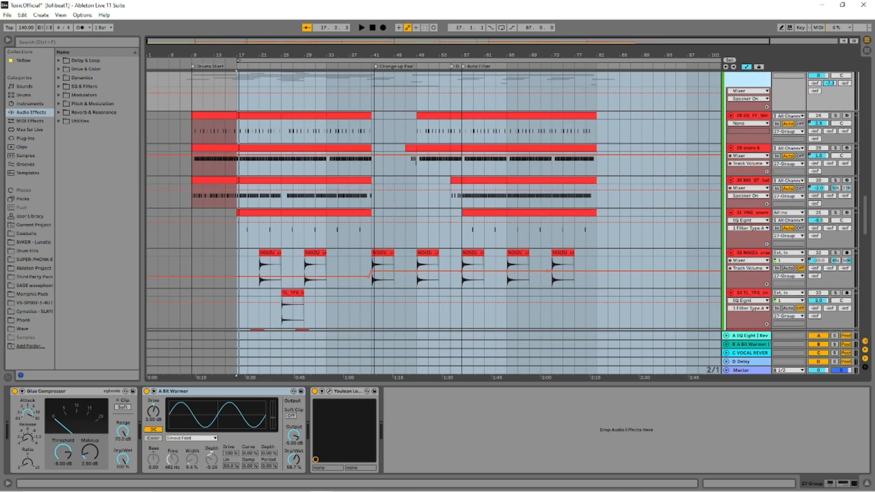
scroll(503, 201, "down", 1)
scroll(503, 201, "down", 2)
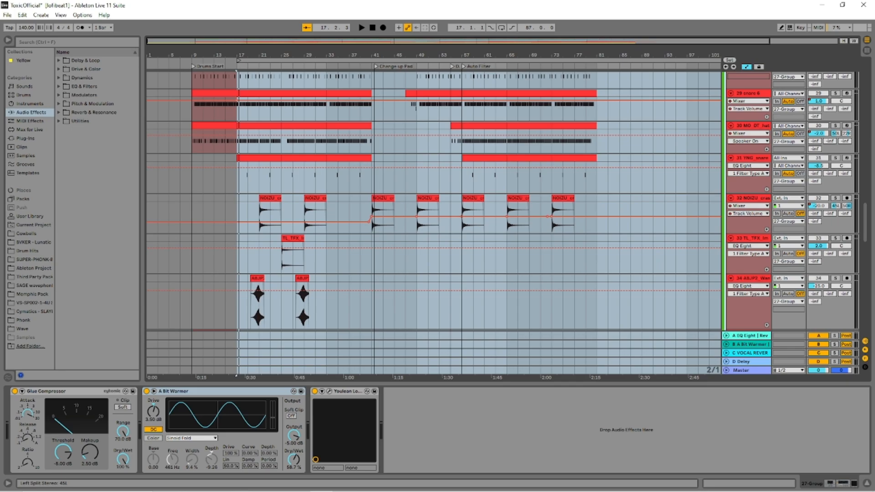
scroll(434, 201, "down", 5)
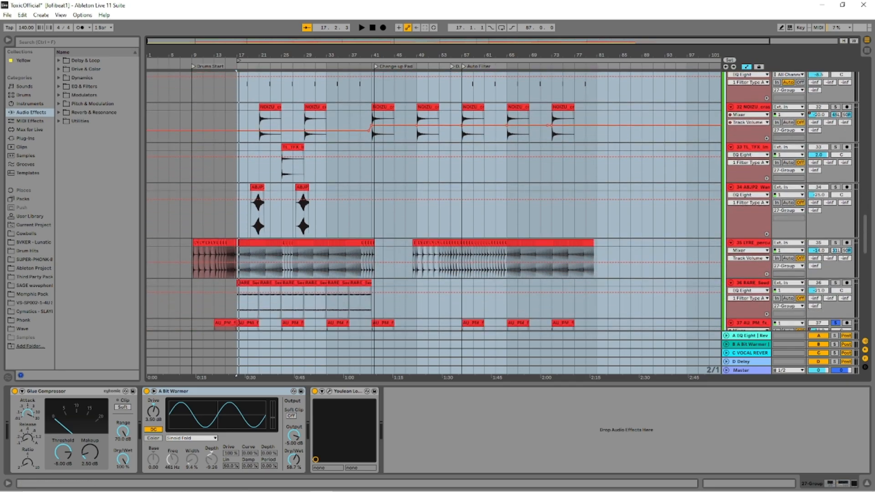
scroll(434, 201, "down", 4)
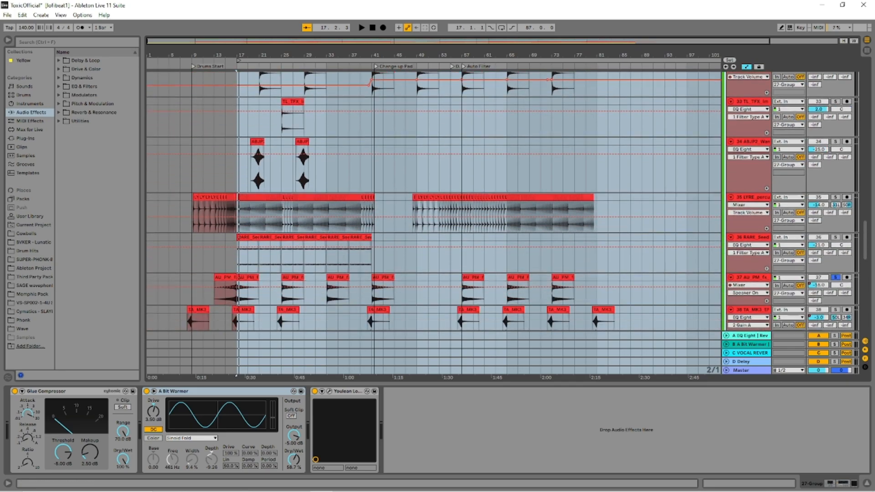
scroll(434, 201, "up", 8)
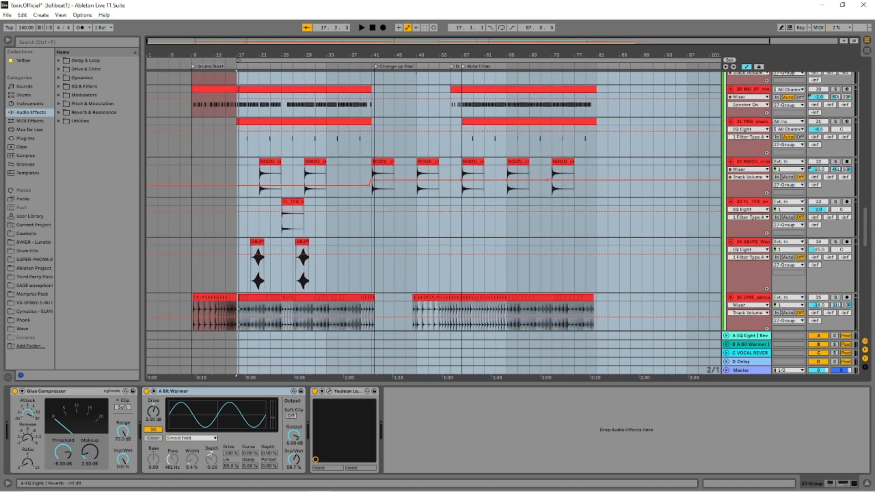
scroll(434, 201, "up", 1)
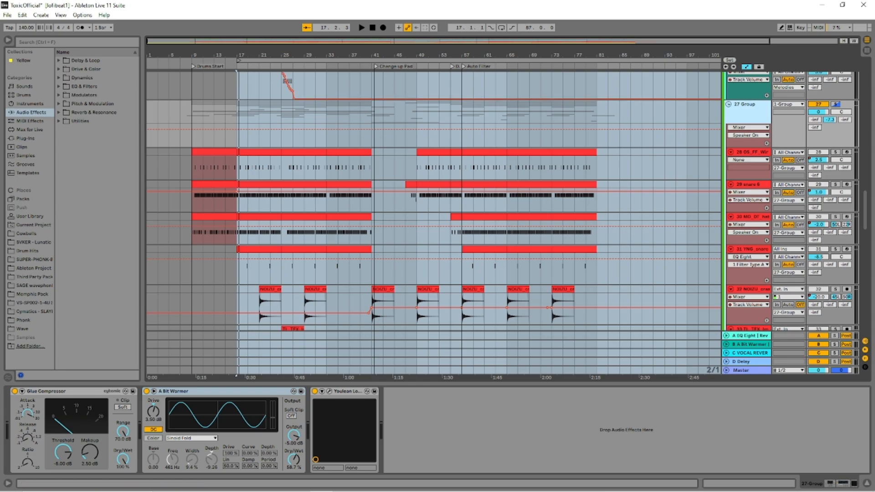
Step: Play from bar 17, soloing the kick, snare, hat, 32 NOIZU and 35 LYRE percussion tracks in turn
left_click(252, 61)
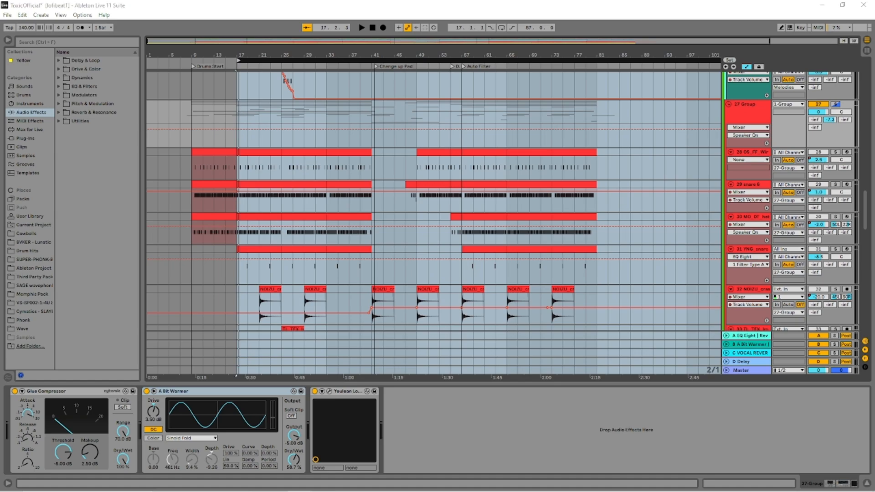
key("space")
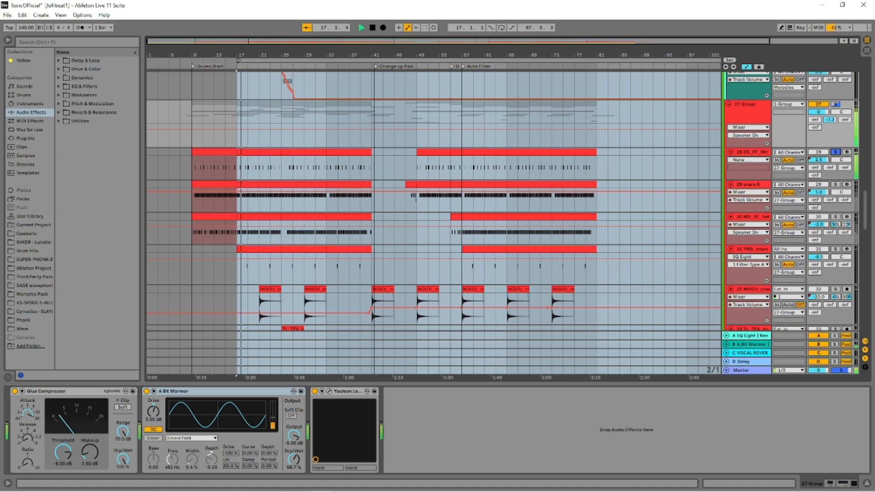
scroll(665, 190, "down", 1)
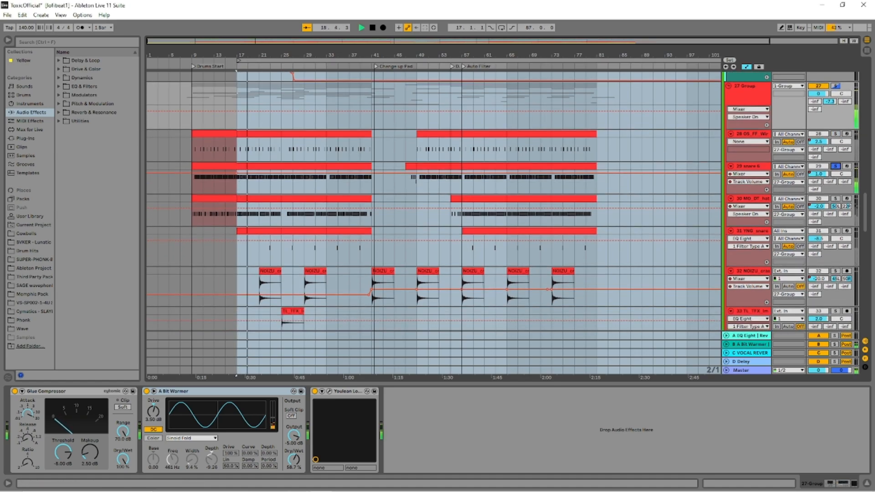
scroll(433, 200, "down", 1)
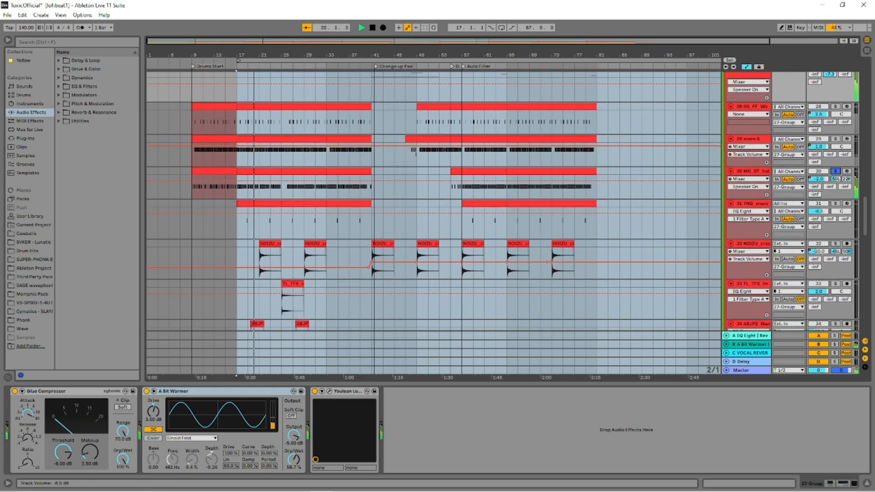
scroll(433, 210, "down", 2)
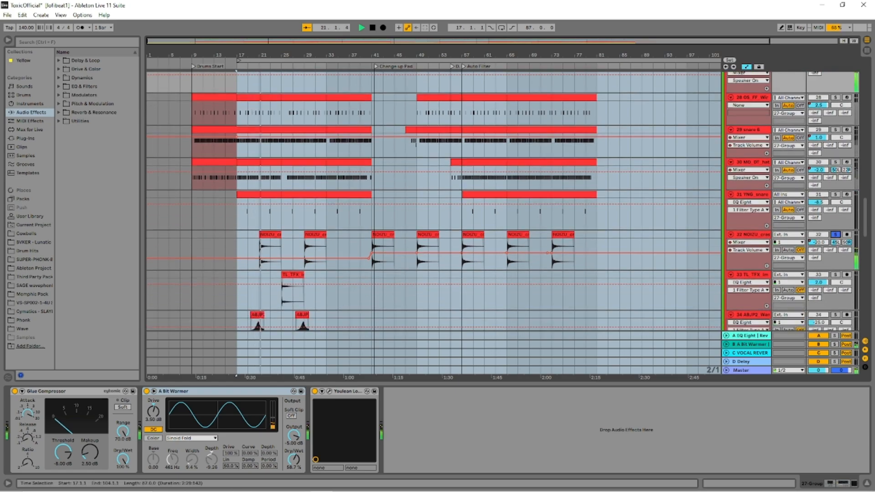
scroll(433, 210, "down", 3)
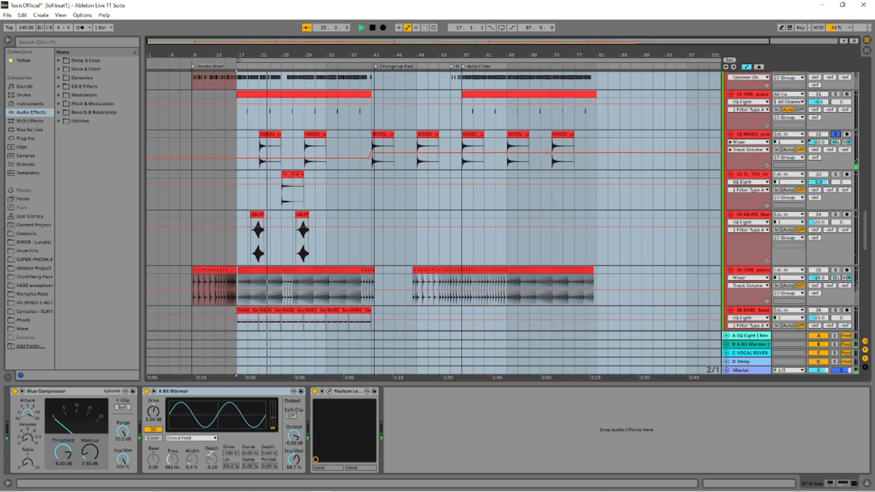
scroll(433, 210, "down", 3)
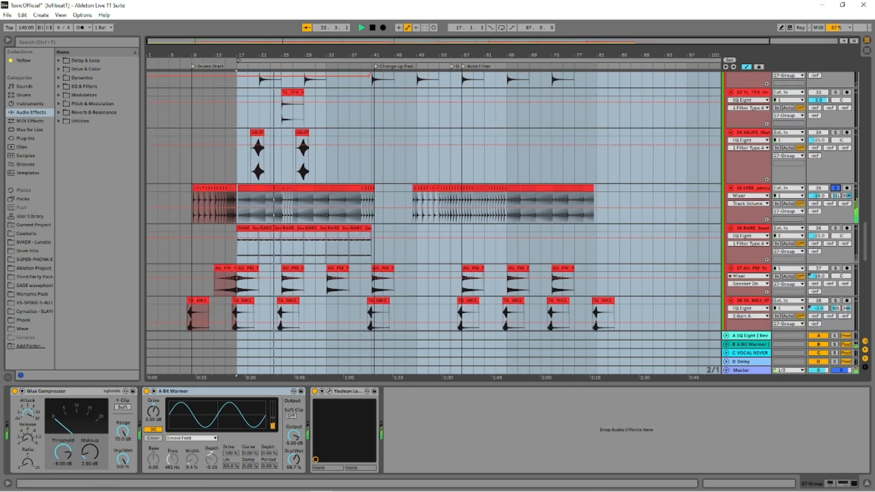
Step: Keep playing while soloing the 36 RARE, 37 AU_PM_fx, 38 TA_MK3 and 39 DBM tracks in turn
left_click(836, 228)
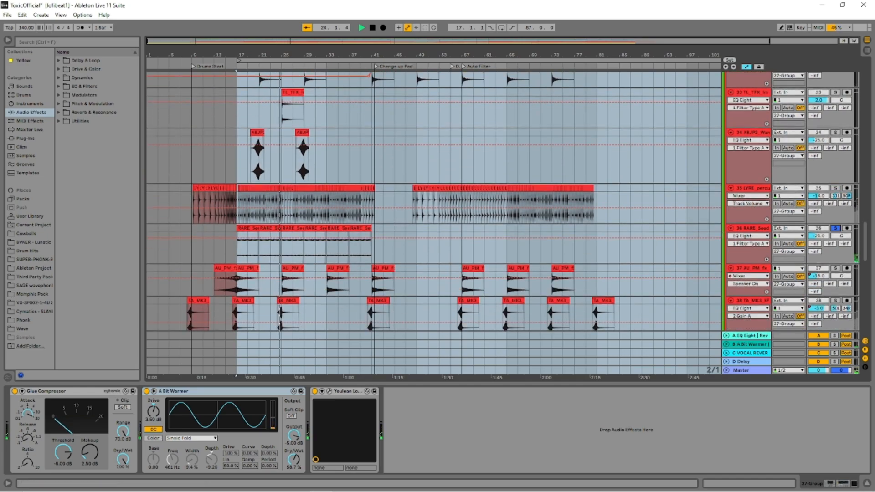
left_click(835, 268)
scroll(826, 290, "down", 1)
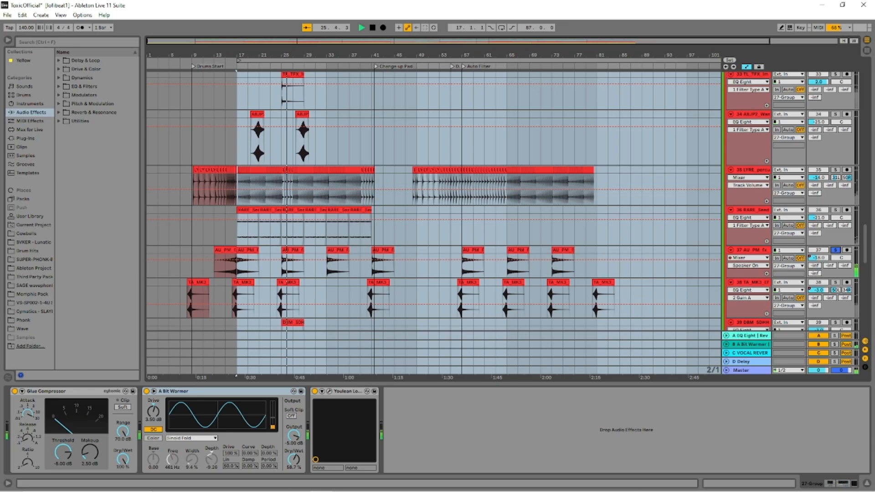
left_click(835, 282)
scroll(669, 248, "down", 3)
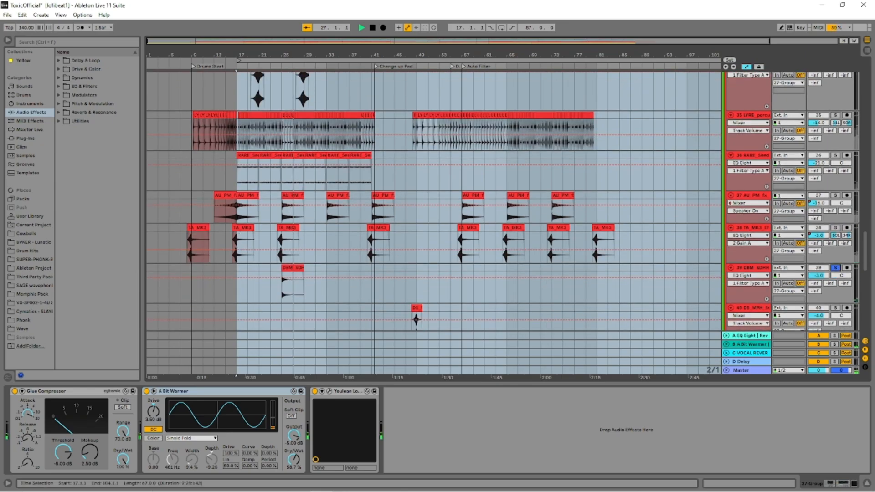
Step: Audition the complete 27 Group soloed, stop playback at bar 37 and look over its tracks
scroll(433, 209, "up", 15)
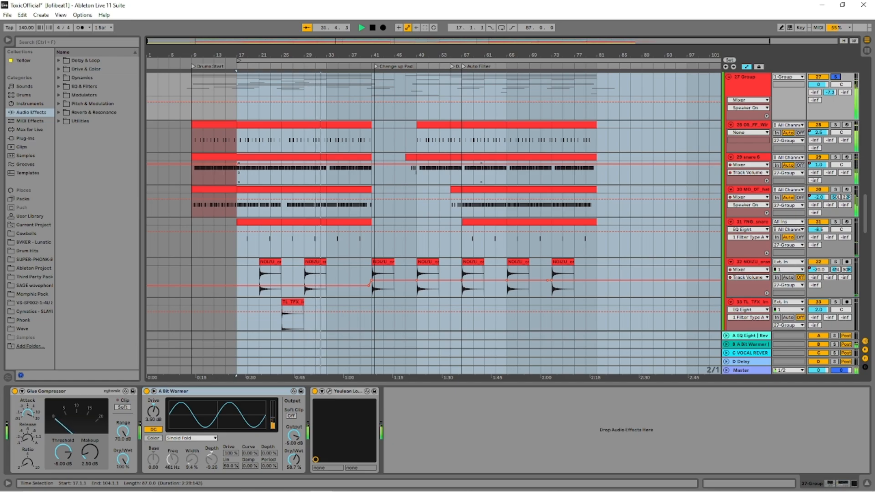
scroll(433, 209, "down", 2)
scroll(433, 210, "down", 2)
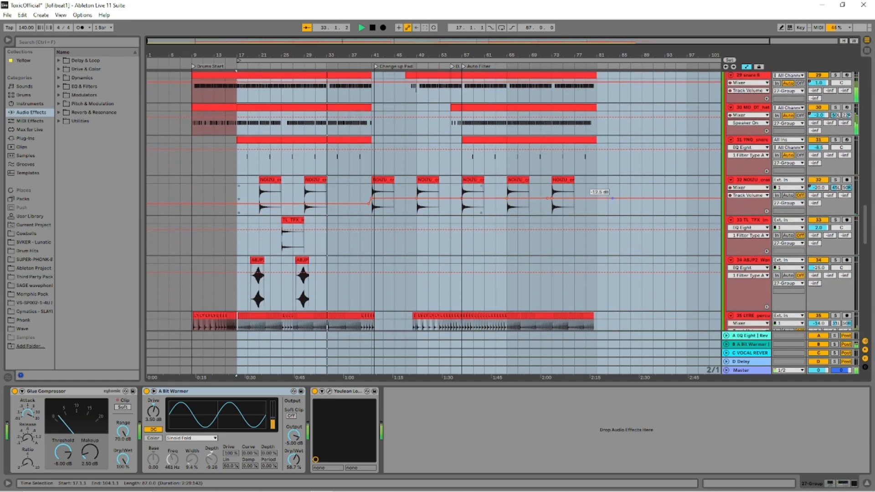
scroll(433, 205, "up", 1)
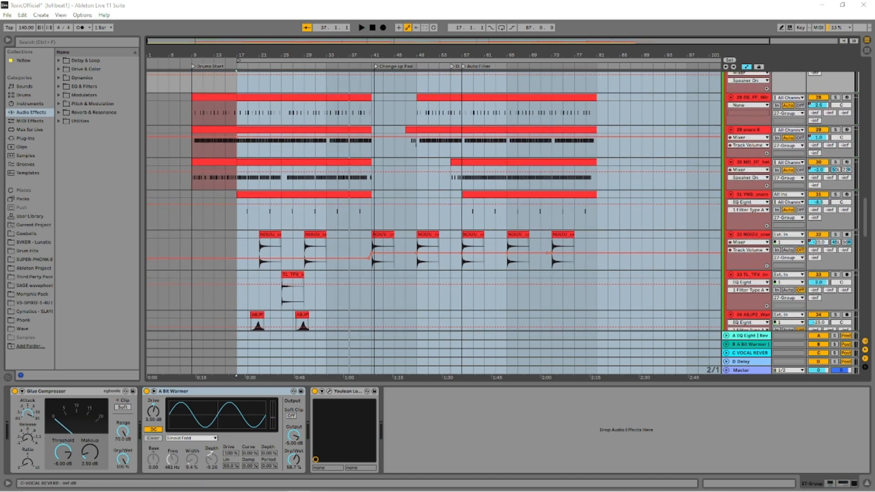
scroll(428, 201, "down", 2)
scroll(433, 205, "down", 2)
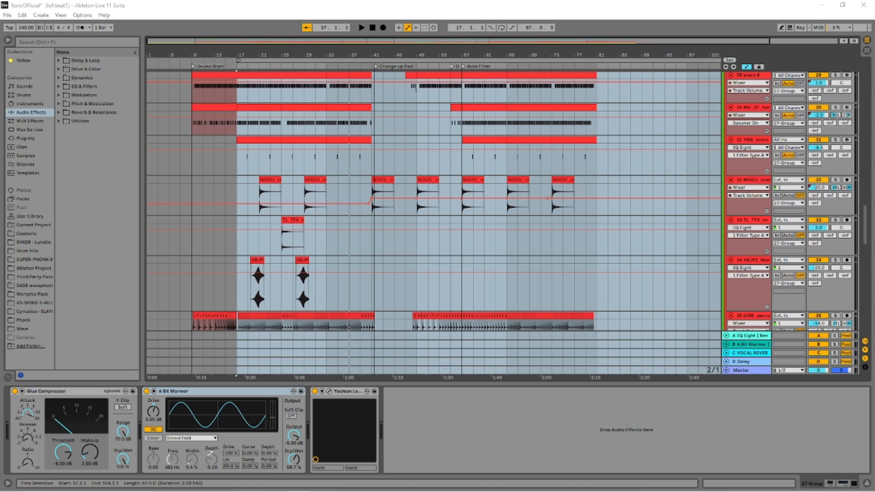
scroll(503, 201, "up", 3)
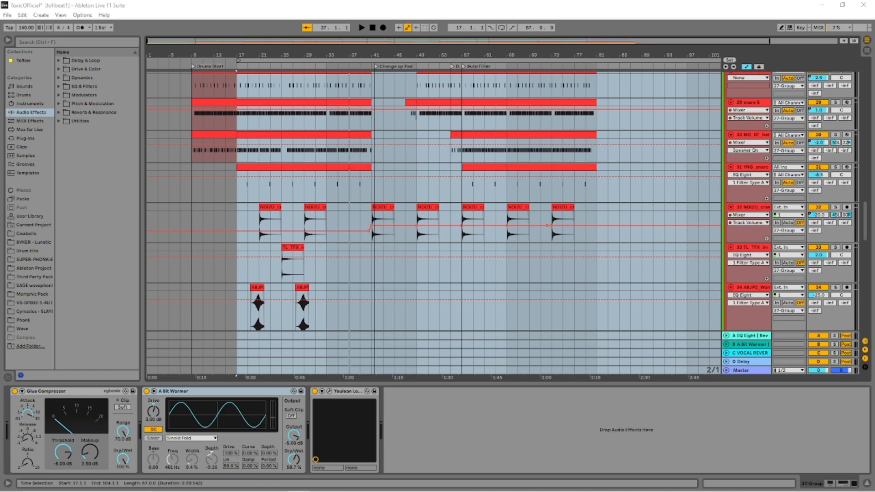
scroll(433, 200, "down", 6)
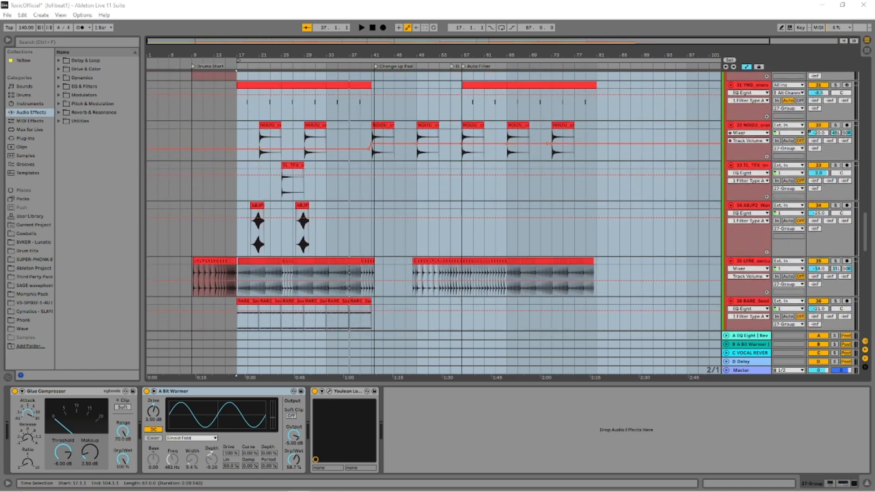
scroll(433, 201, "down", 8)
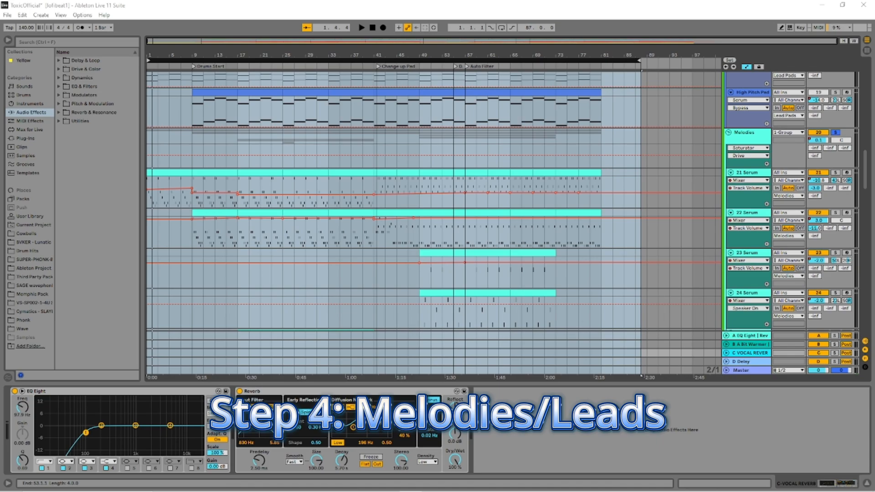
Step: Show the 21 Serum track's device chain and audition the track soloed from bar 1
left_click(748, 172)
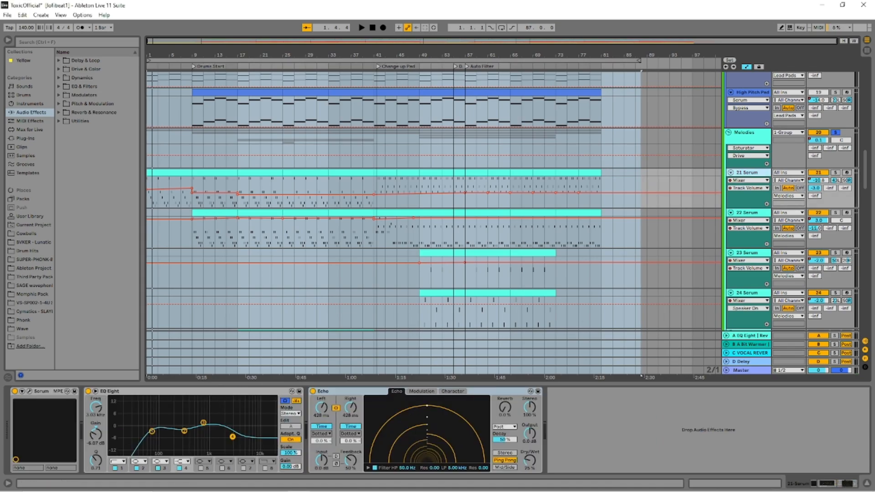
key("space")
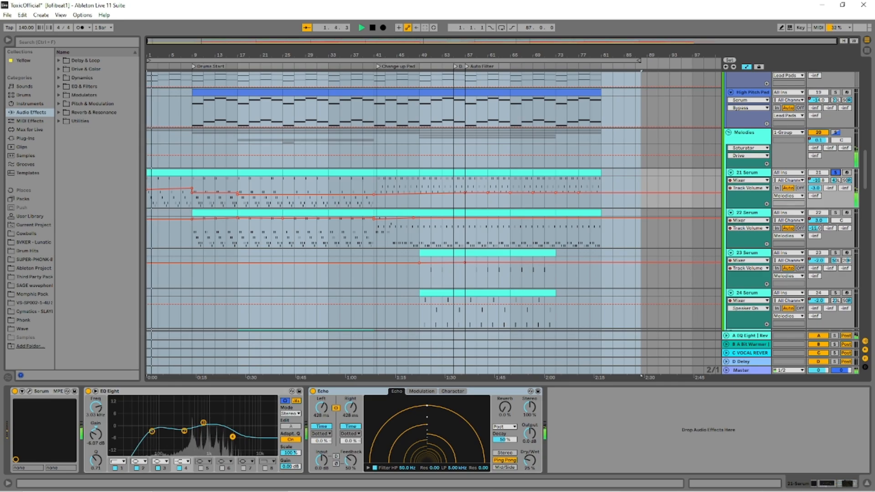
key("space")
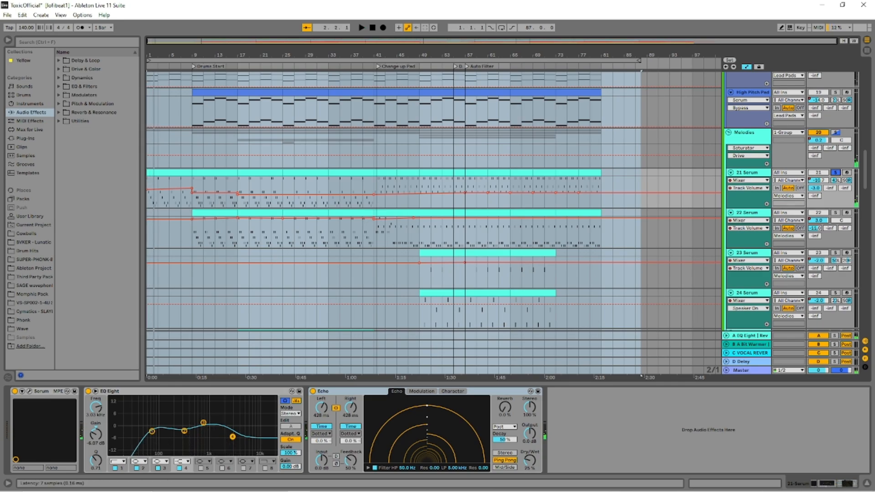
Step: Open the Serum plug-in of track 21, examine its effects and oscillator pages, and close it
key("ctrl+alt+p")
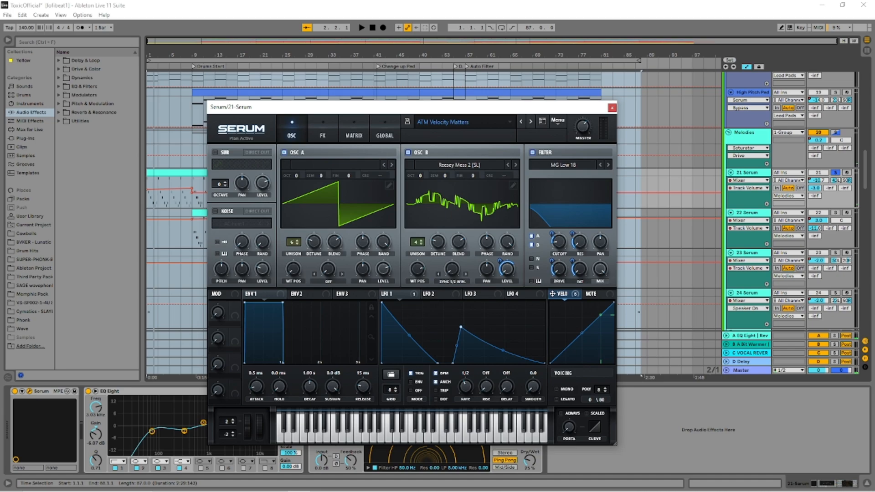
left_click(323, 135)
left_click(291, 136)
left_click(612, 108)
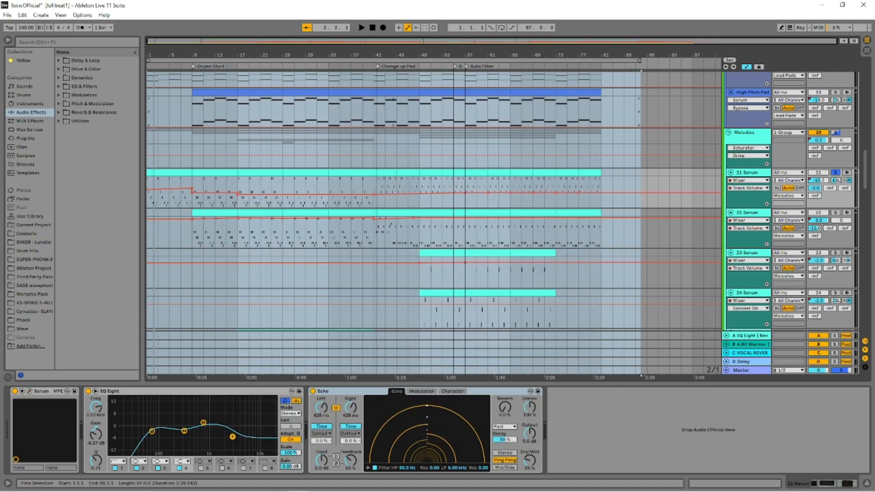
Step: Solo the 22 Serum track and audition it from bar 9 with the playback range moved there
left_click(835, 212)
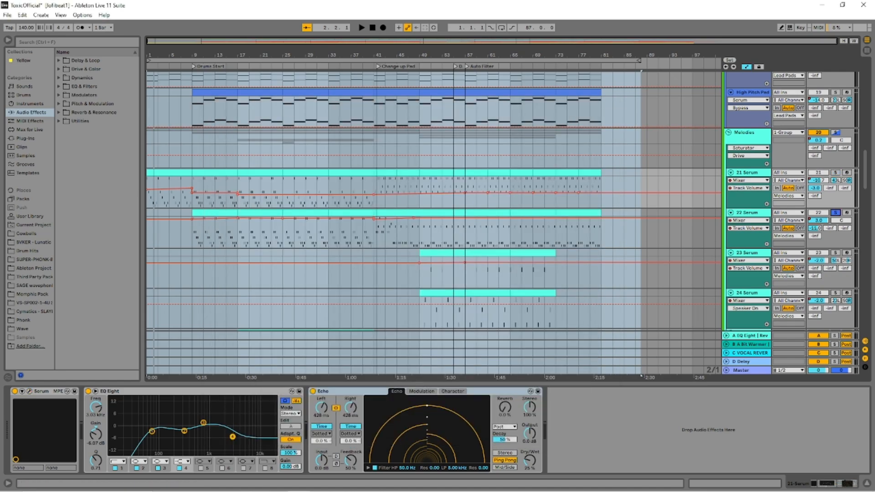
left_click_drag(157, 61, 203, 60)
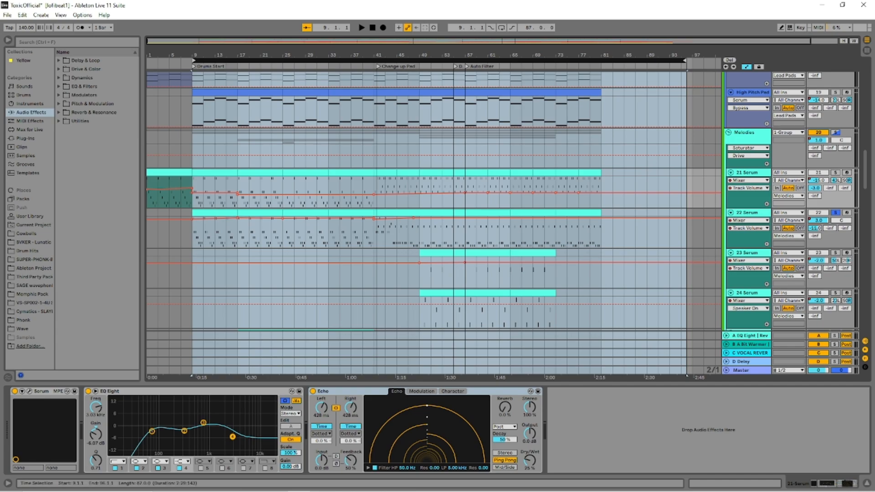
key("space")
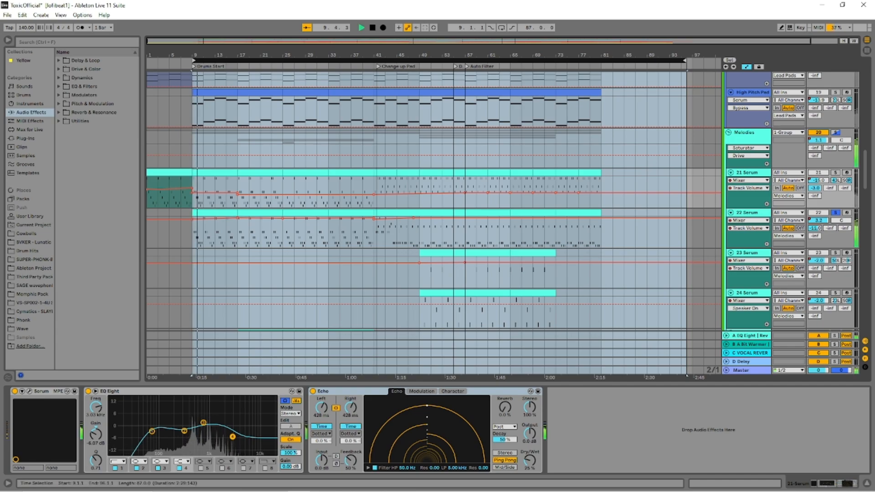
key("space")
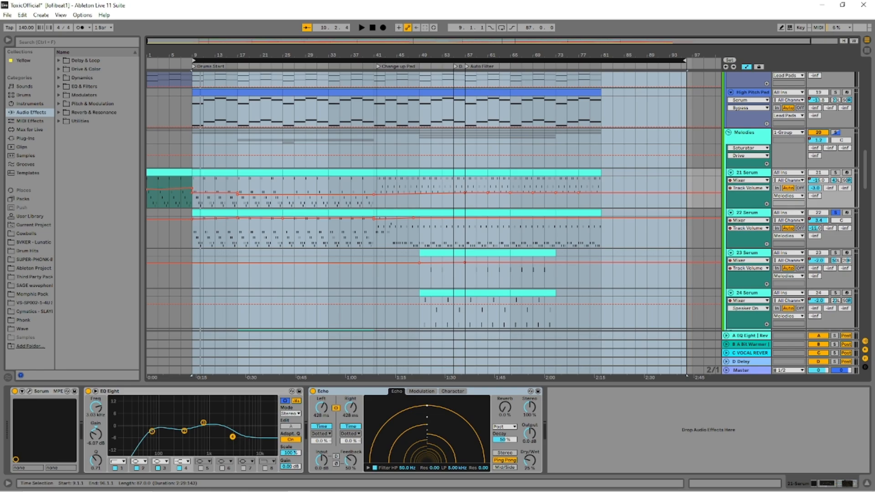
Step: Examine the device chains of the 22 Serum track, the Melodies group and the A EQ Eight/Reverb return
left_click(110, 391)
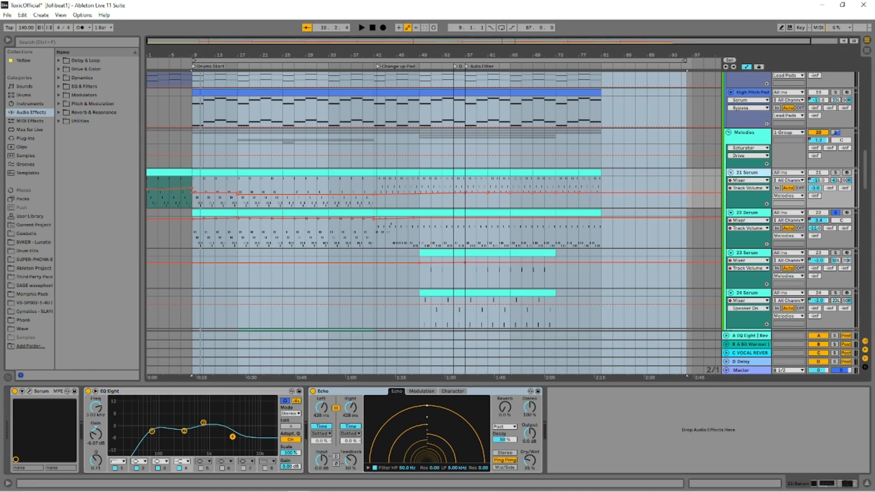
left_click(748, 212)
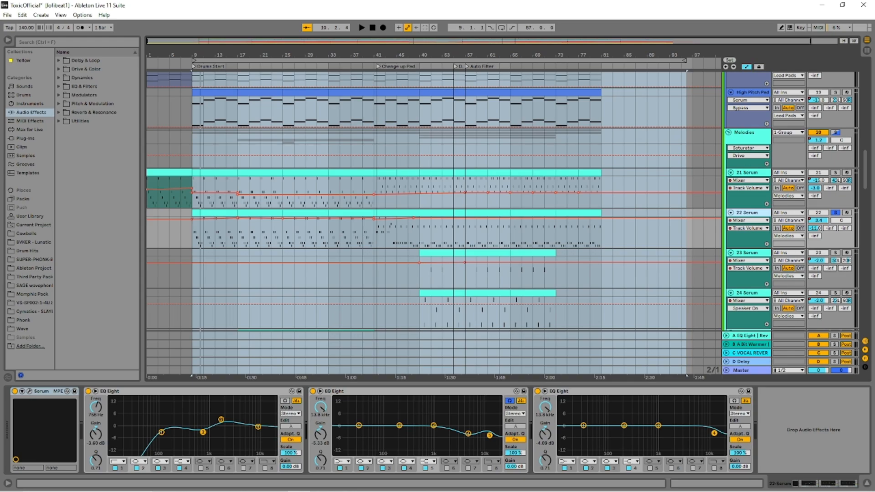
left_click(744, 132)
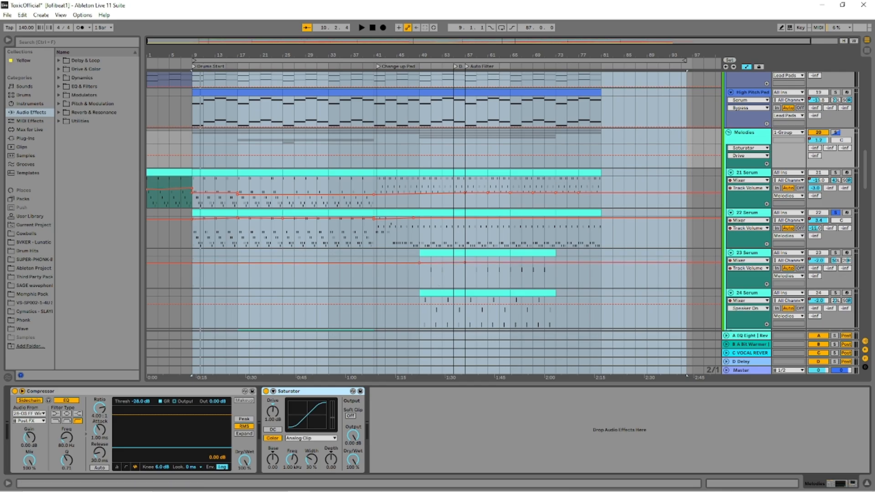
left_click(749, 336)
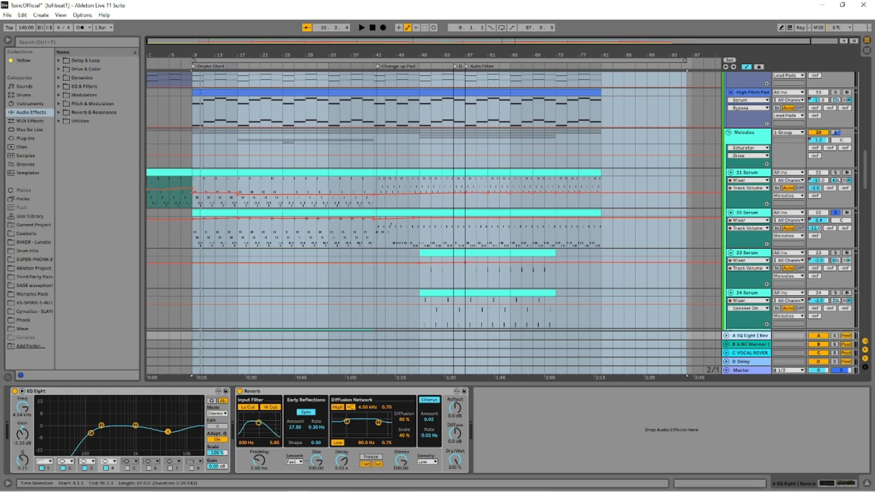
Step: Show the notes of the 21 Serum clip and audition the 22 Serum melody from bar 9
double_click(214, 173)
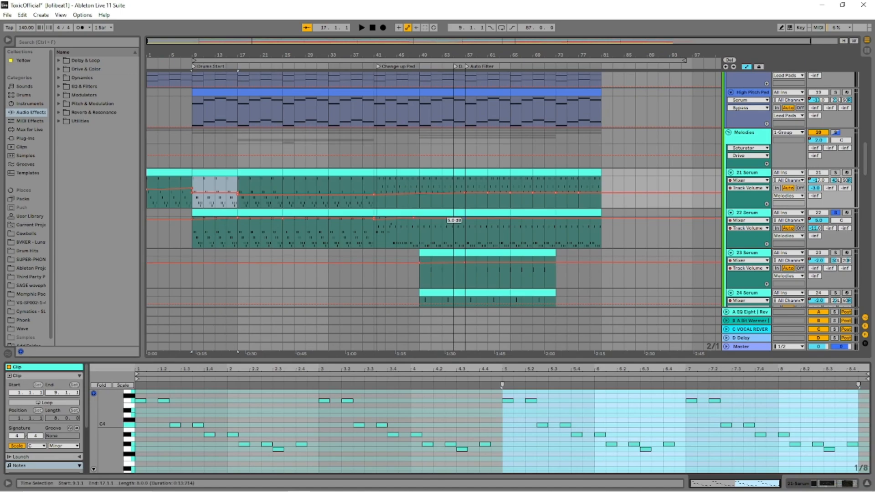
key("Down")
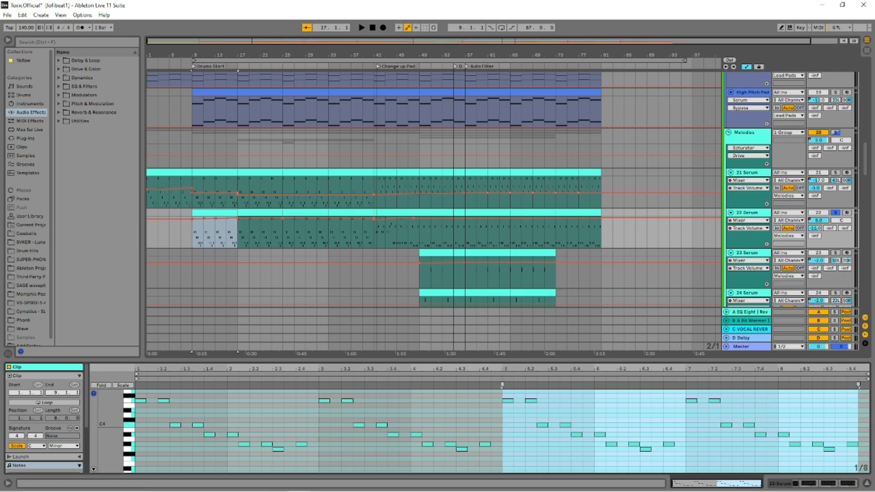
scroll(44, 423, "down", 1)
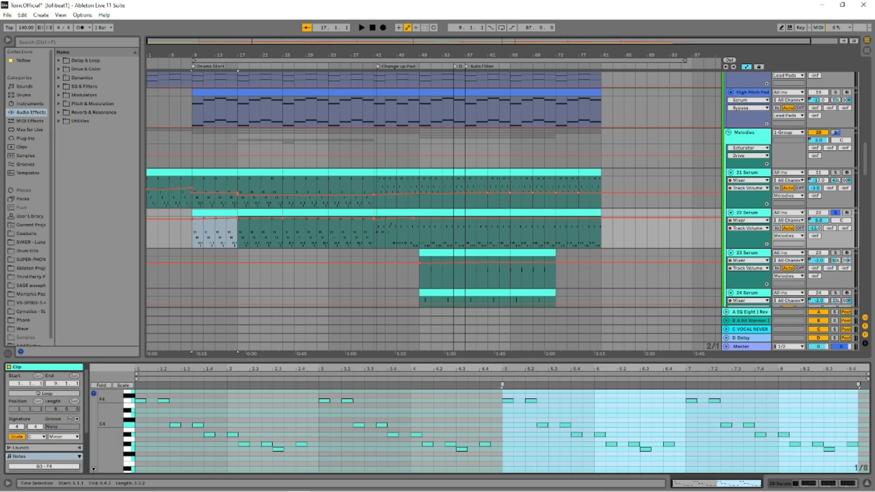
key("space")
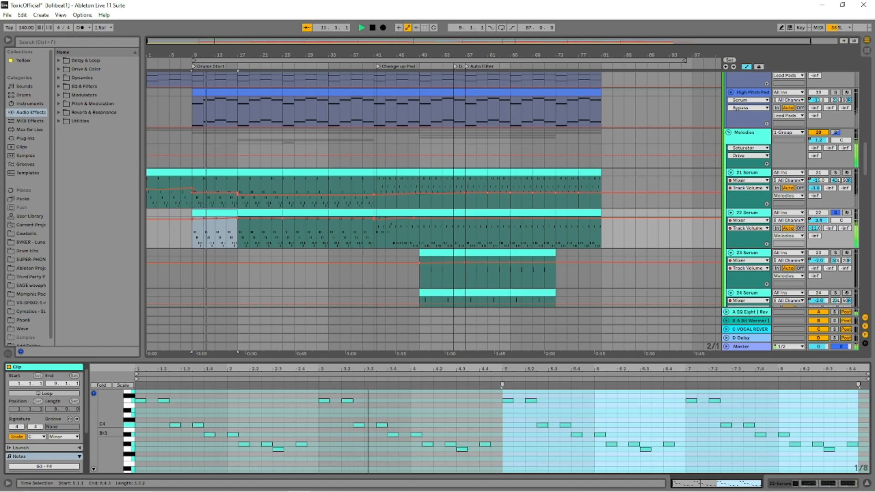
key("space")
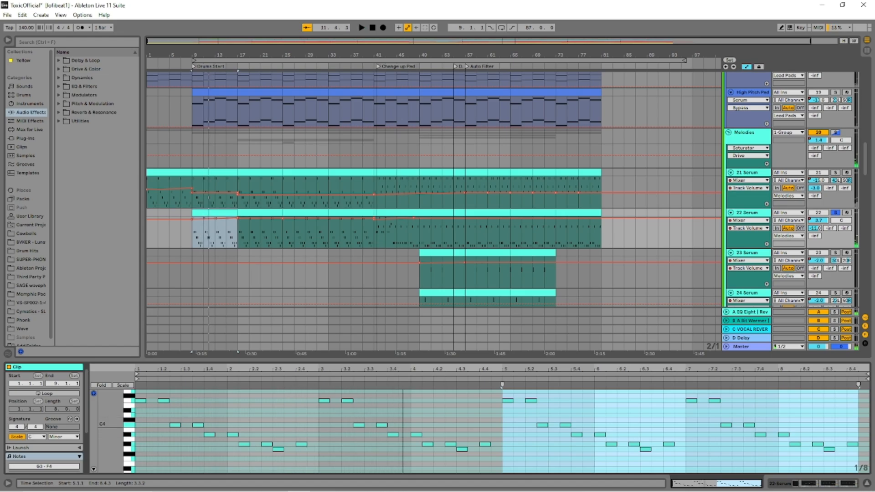
key("ctrl+a")
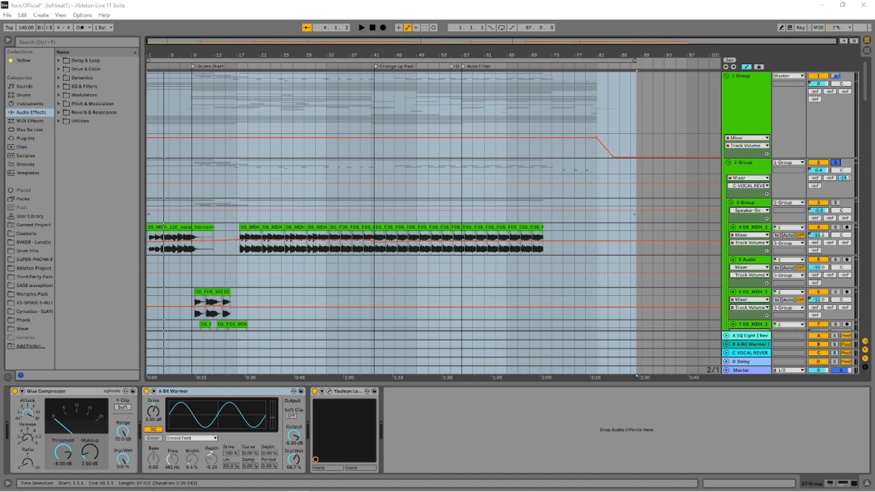
Step: Examine the device chains of the 3 Group, Backing Vocal and 2 Group vocal groups
left_click(747, 163)
left_click(747, 148)
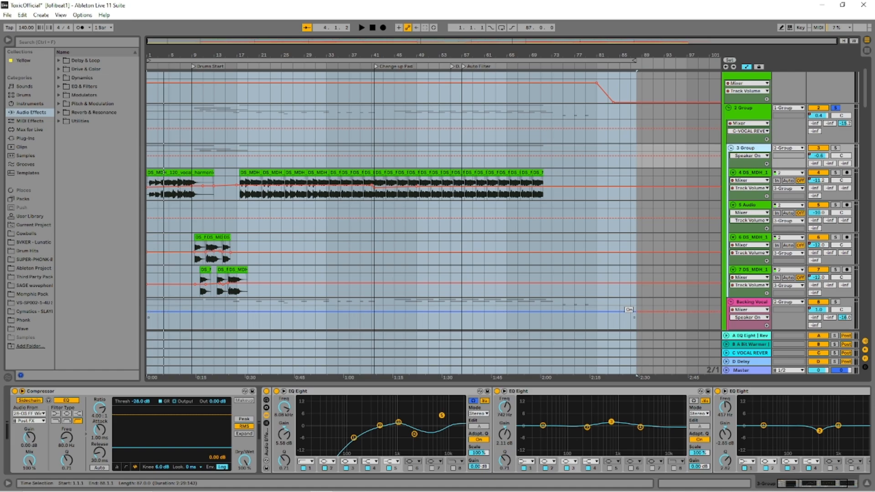
scroll(456, 265, "down", 1)
scroll(450, 264, "down", 3)
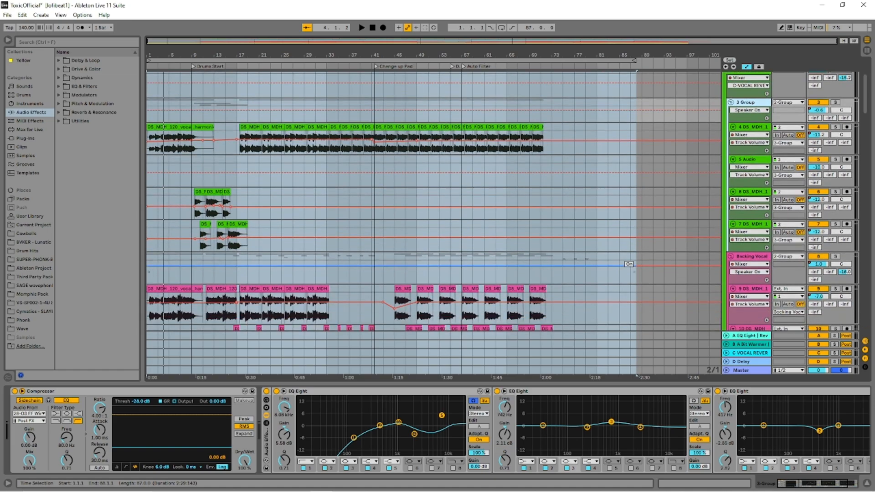
left_click(752, 256)
scroll(667, 219, "up", 5)
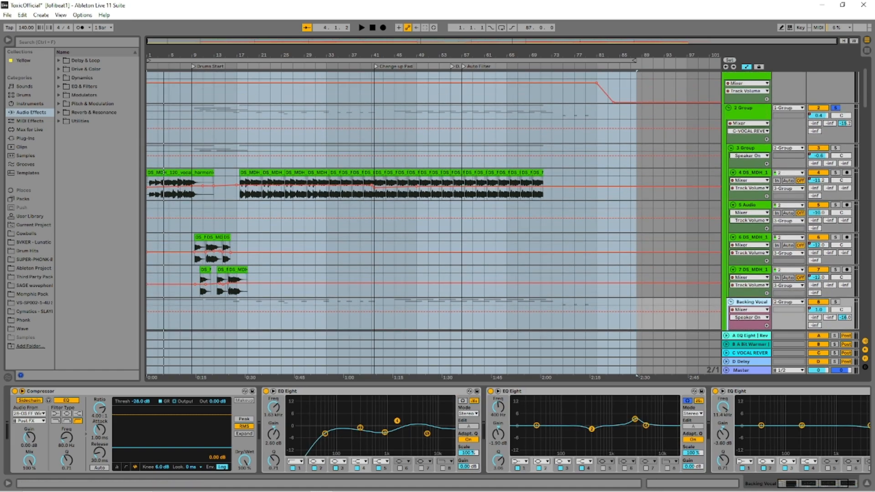
left_click(751, 110)
scroll(456, 159, "down", 4)
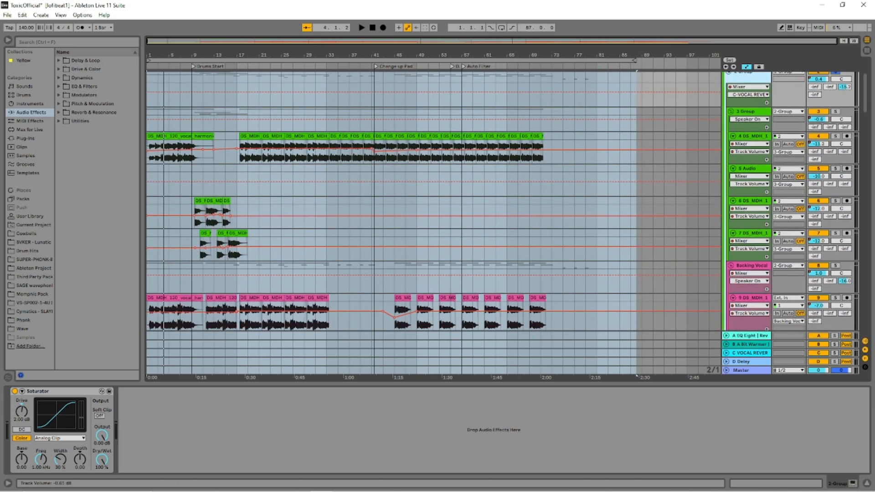
Step: Play from bar 1 while alternating solo between the 3 Group vocals and the 9 DS_MDH backing vocal, and stop at bar 7
key("space")
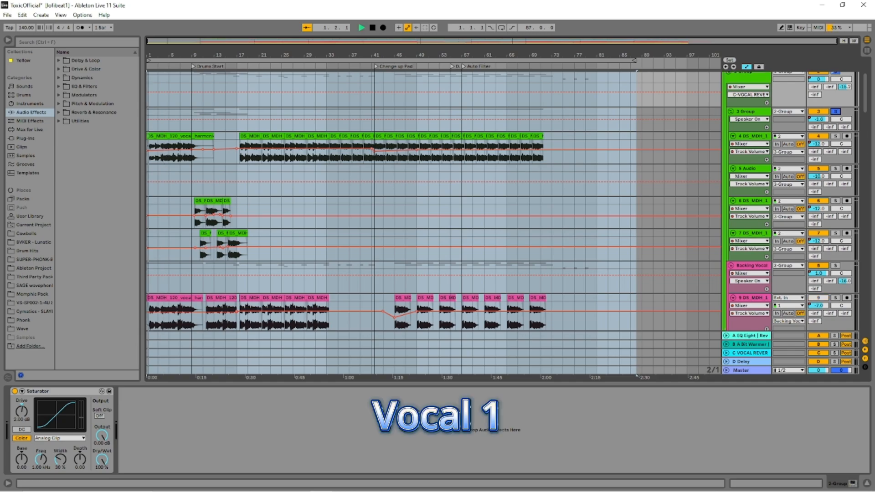
scroll(456, 201, "down", 5)
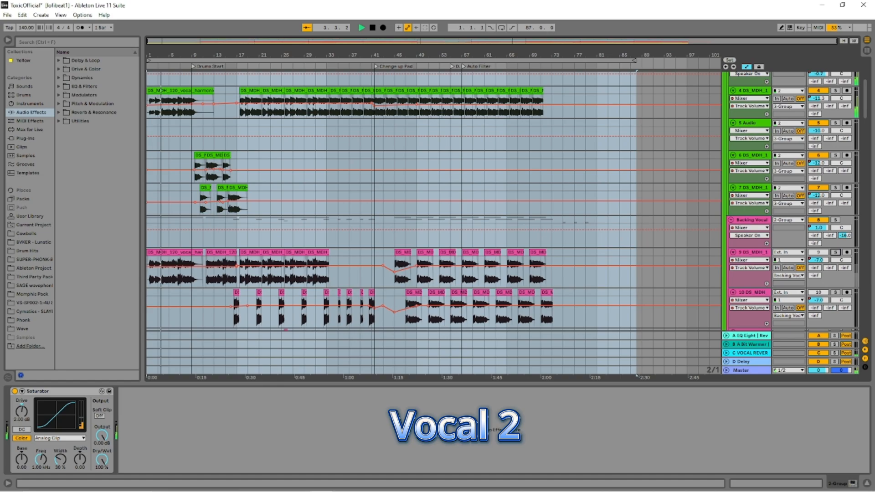
left_click(836, 253)
scroll(835, 253, "up", 1)
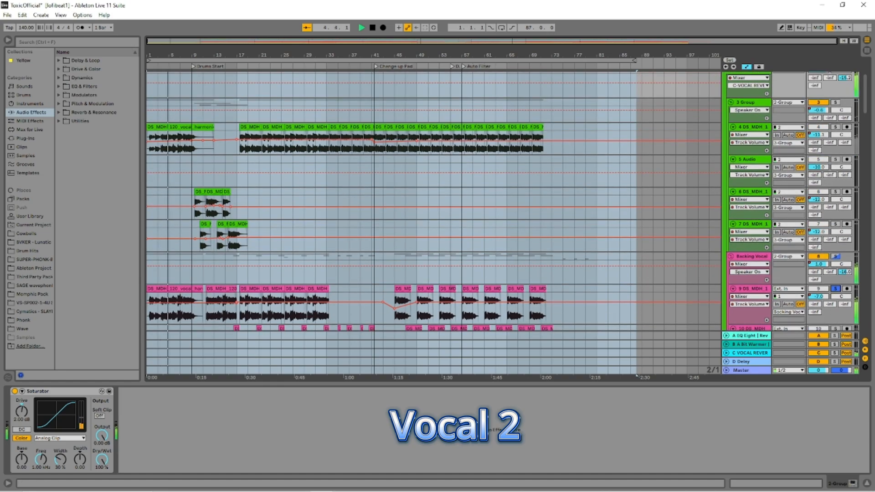
left_click(835, 127)
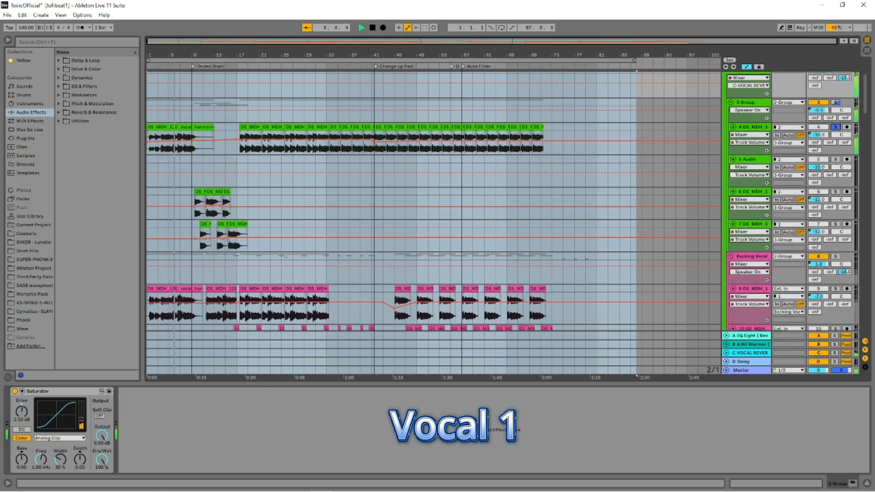
left_click(836, 288)
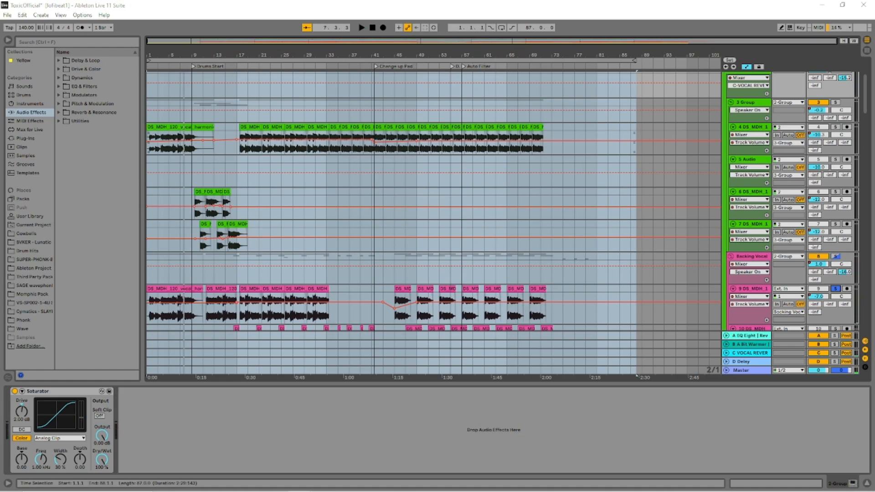
Step: Look over the clips and automation of the tracks in the 3 Group and Backing Vocal groups
key("ctrl+a")
scroll(434, 201, "down", 5)
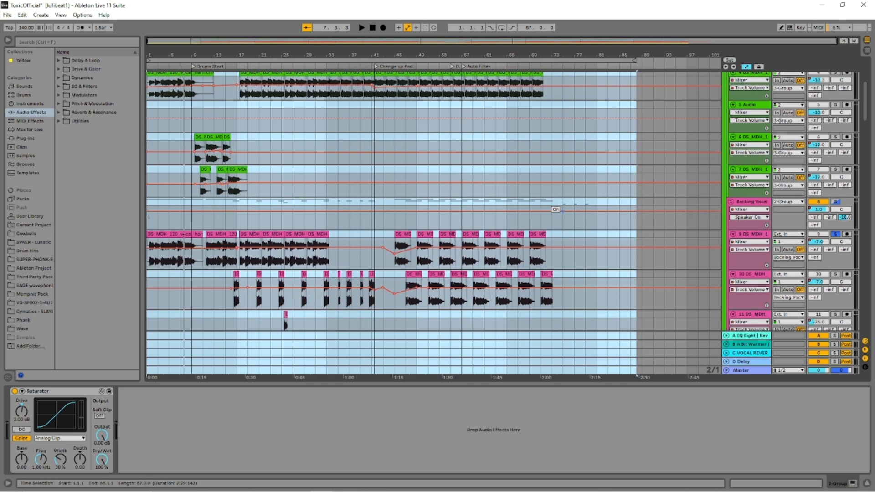
scroll(424, 132, "up", 3)
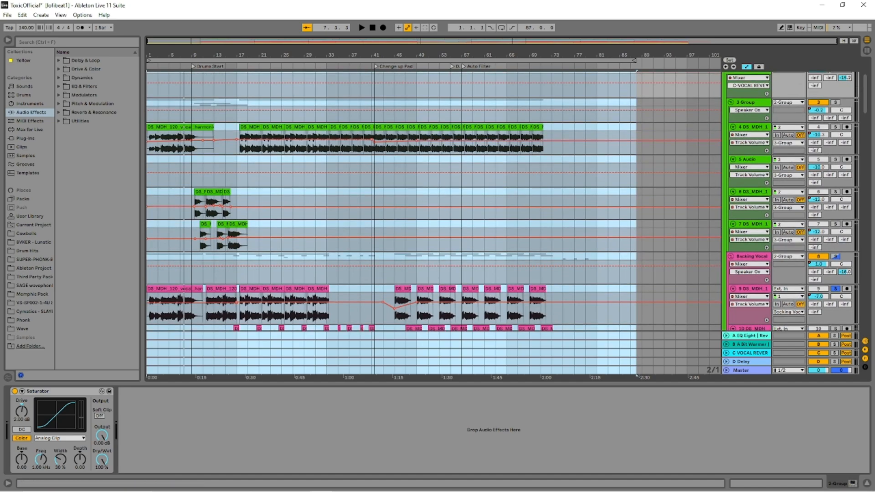
scroll(423, 131, "up", 2)
Step: Check the vocal tracks' sends in the Session View mixer, return to the arrangement and show the VOCAL REVERB return's devices
key("Tab")
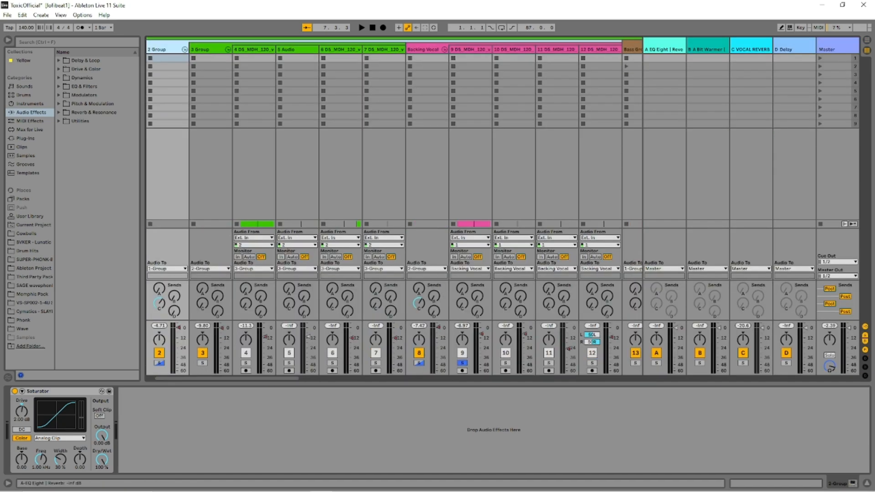
key("Left")
key("Tab")
left_click(750, 353)
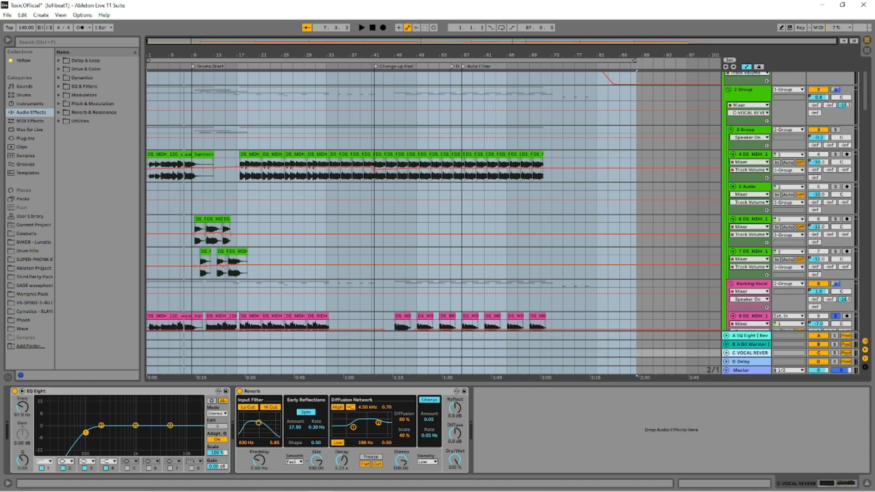
Step: Show the VOCAL REVERB return's EQ Eight and Reverb, solo 4 DS_MDH and audition it from bar 1 while varying the reverb decay
left_click(82, 392)
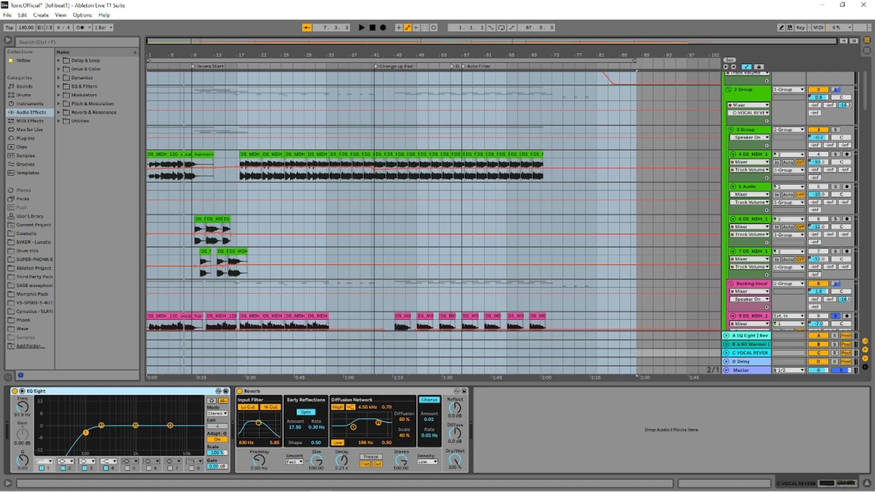
left_click(292, 391)
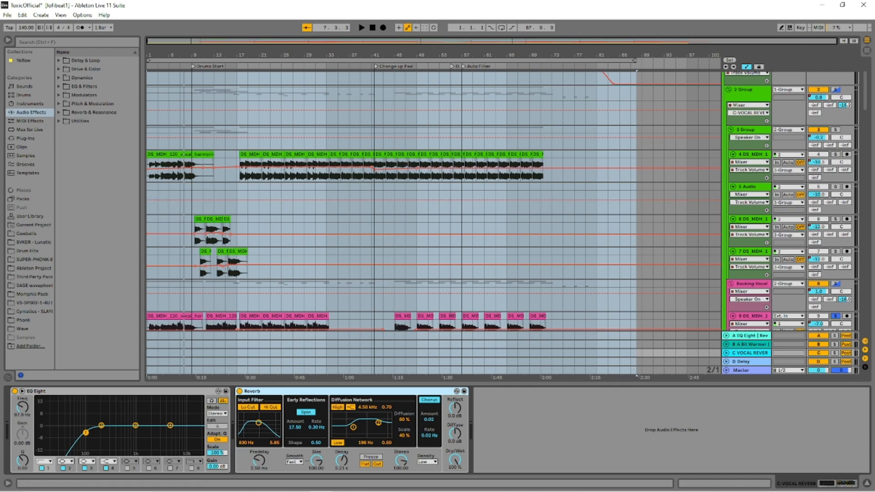
left_click(836, 154)
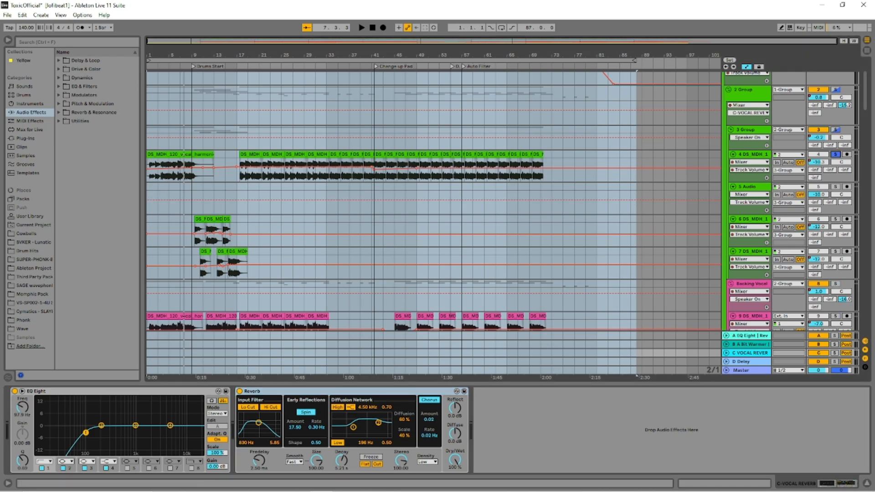
key("space")
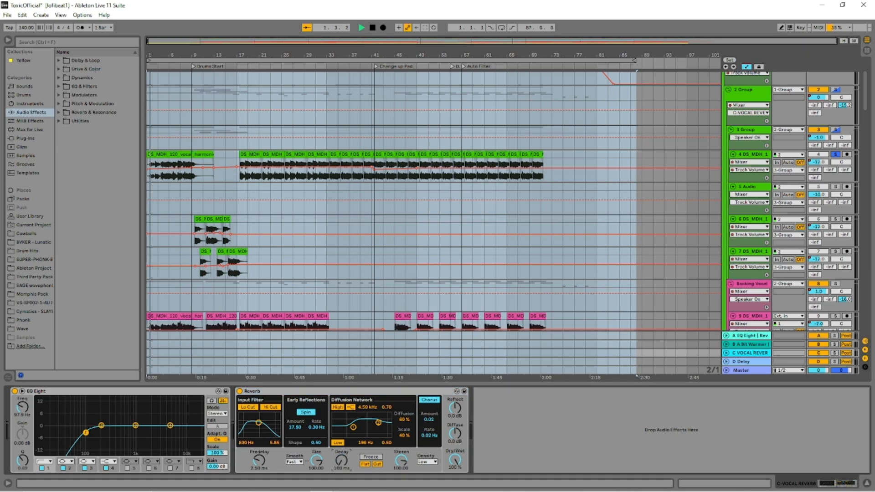
key("space")
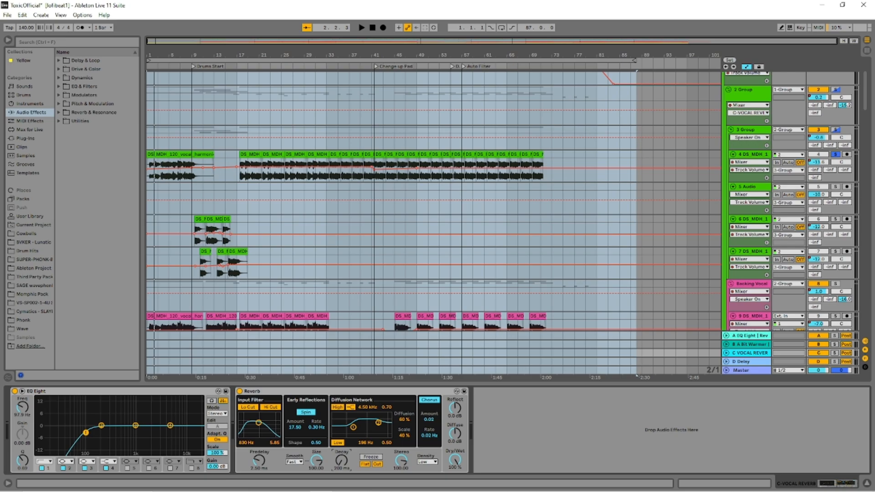
key("space")
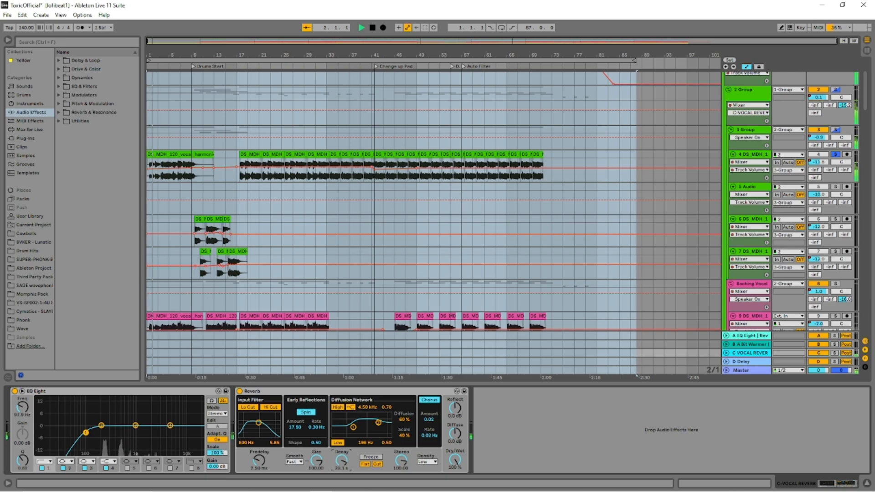
key("space")
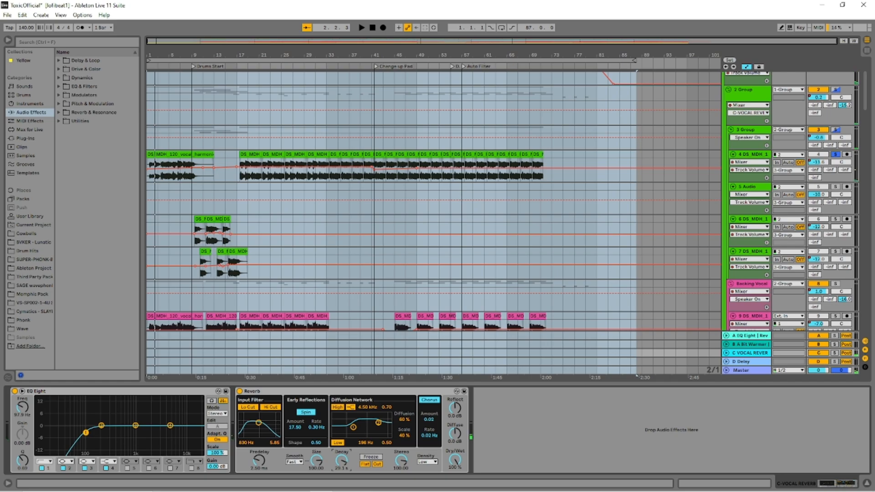
left_click_drag(341, 460, 341, 474)
Step: Set the playback position to bar 15, solo the 10 DS_MDH backing vocal and play it through to bar 20
scroll(433, 205, "down", 4)
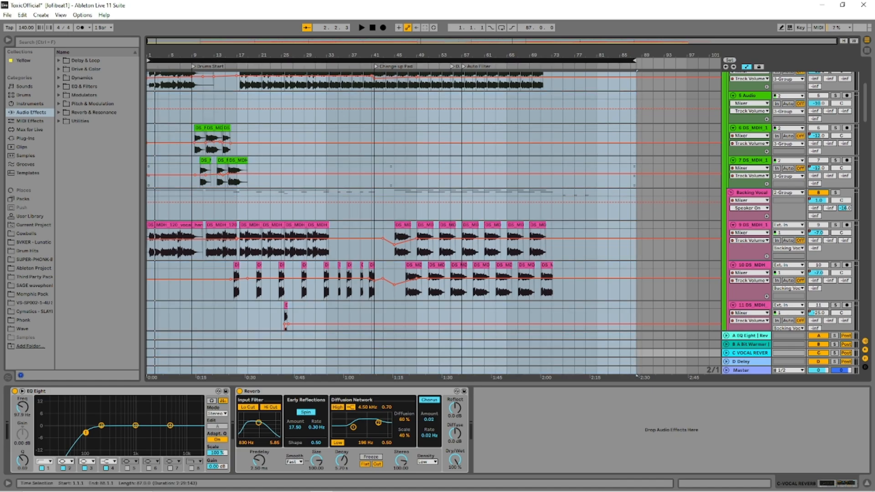
scroll(433, 214, "up", 1)
scroll(433, 205, "up", 1)
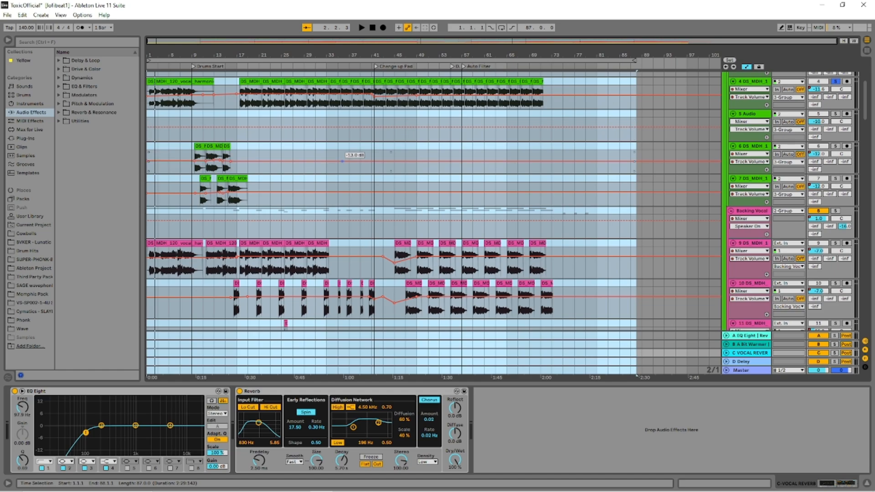
scroll(342, 162, "down", 5)
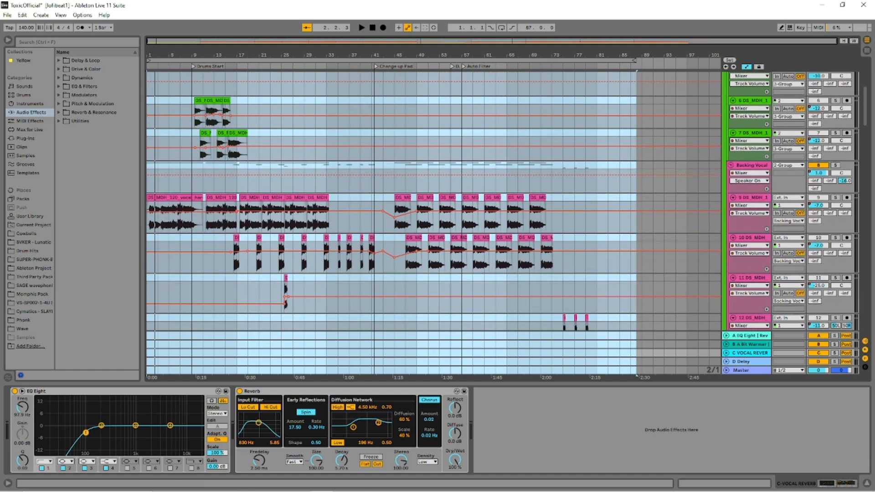
left_click_drag(392, 60, 470, 61)
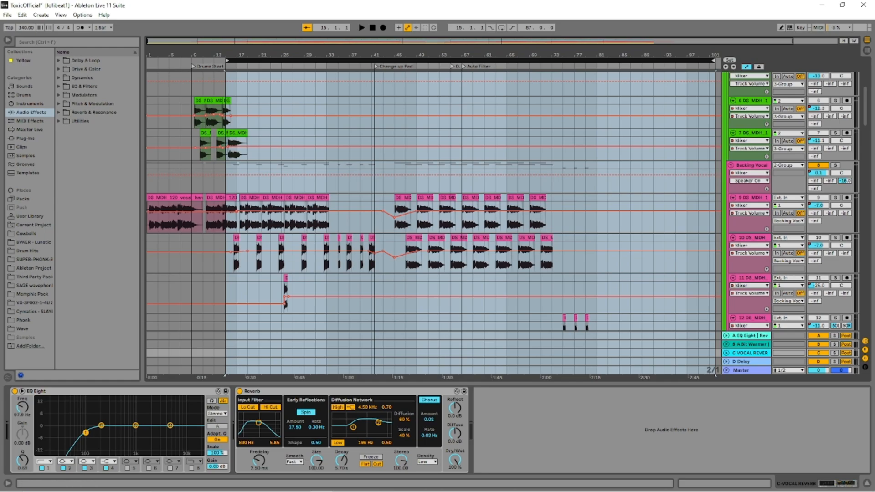
key("space")
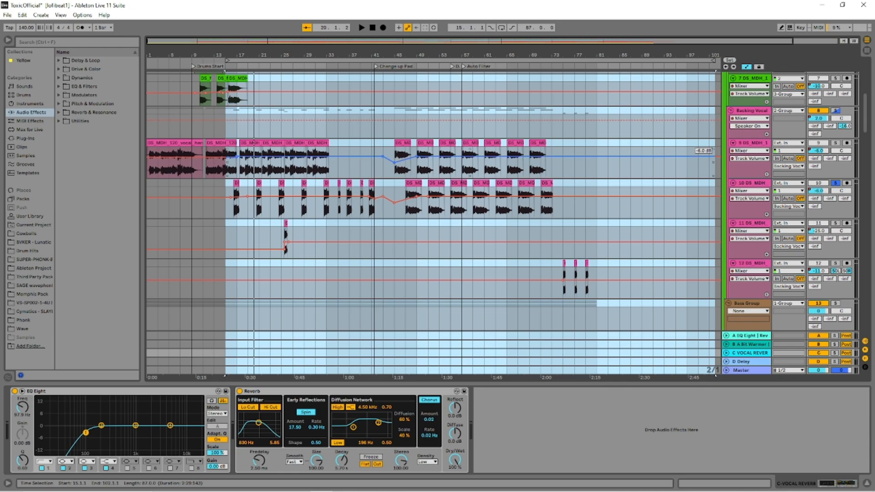
Step: Inspect the first clip on the 10 DS_MDH track, return playback to bar 1 and look over the vocal arrangement
key("plus")
key("plus")
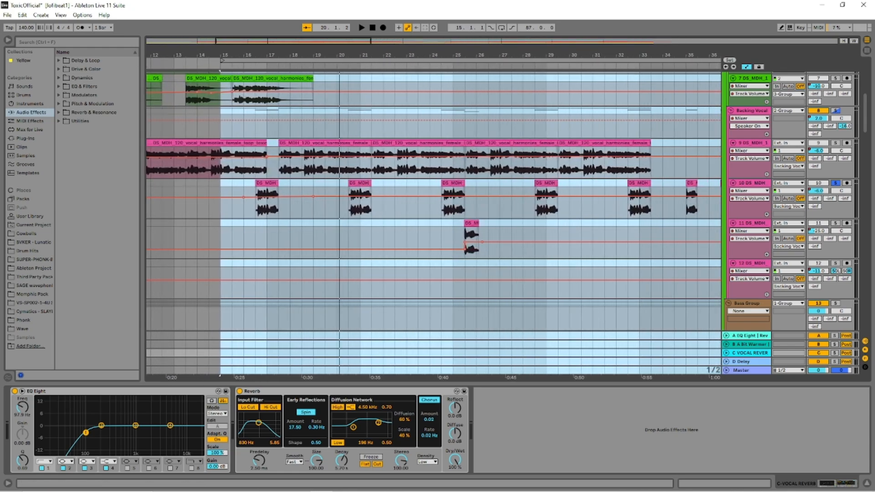
left_click(267, 183)
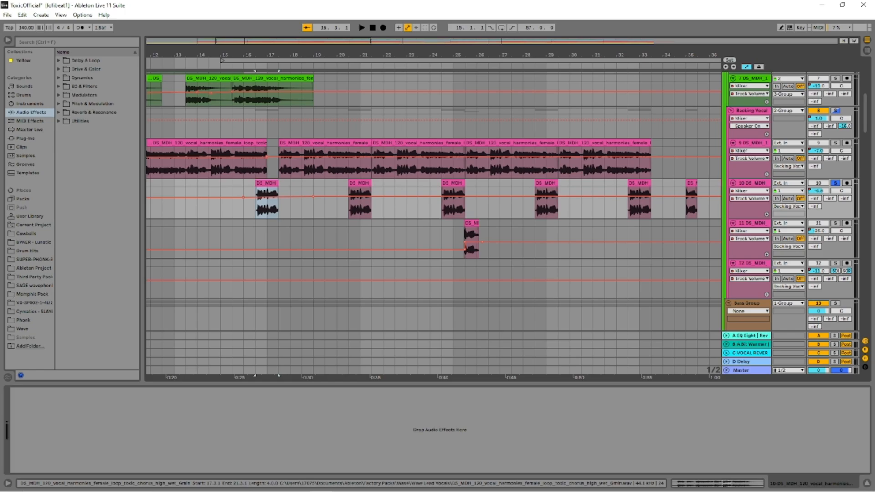
scroll(433, 205, "up", 5)
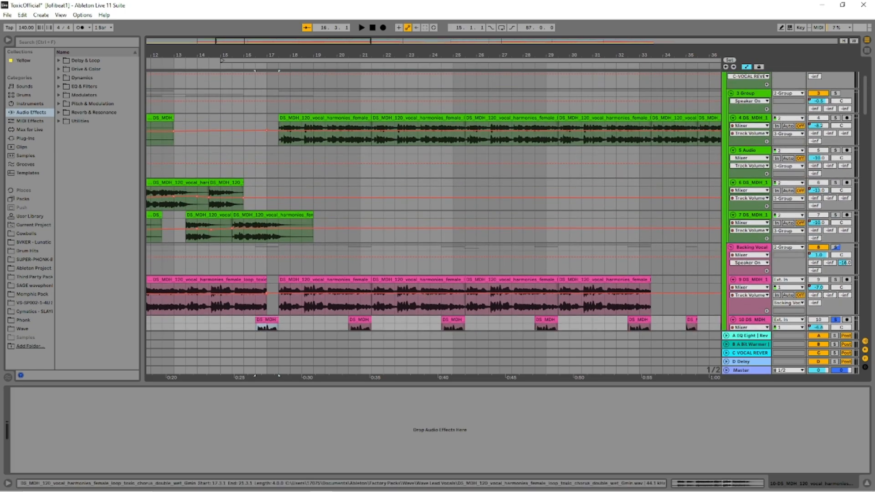
left_click_drag(410, 60, 213, 49)
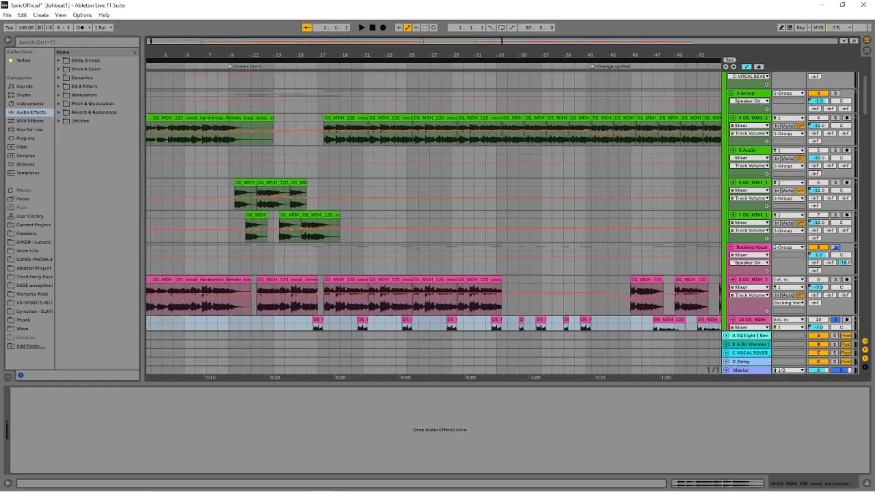
left_click_drag(377, 55, 376, 44)
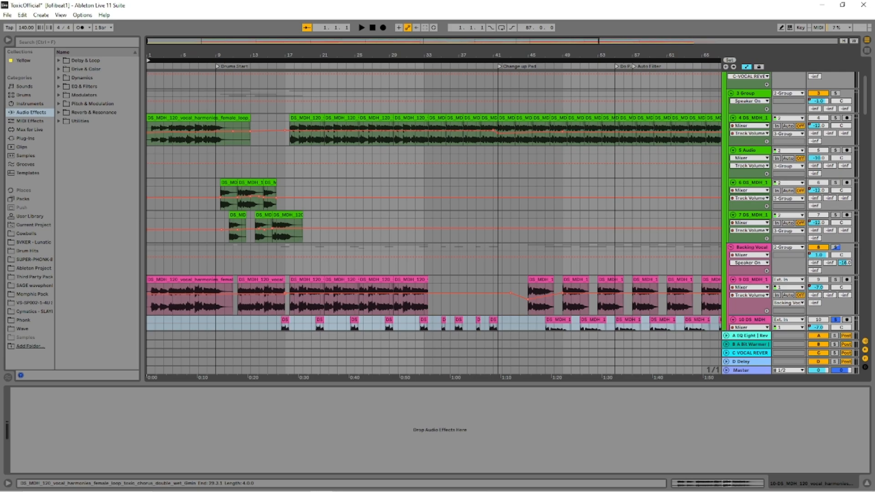
scroll(697, 315, "up", 3)
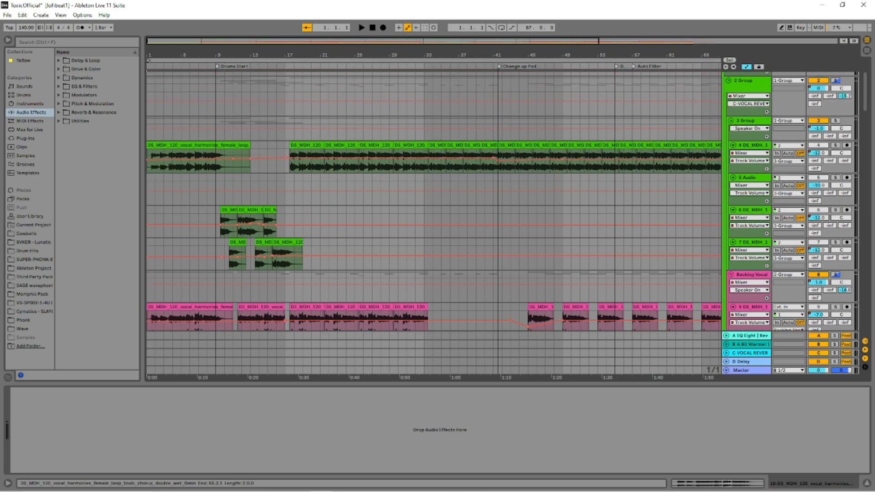
scroll(433, 201, "down", 6)
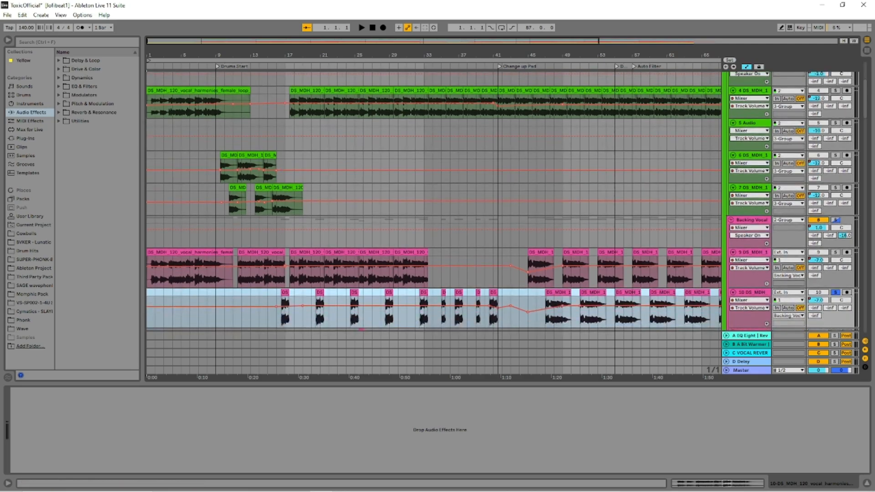
scroll(433, 201, "up", 6)
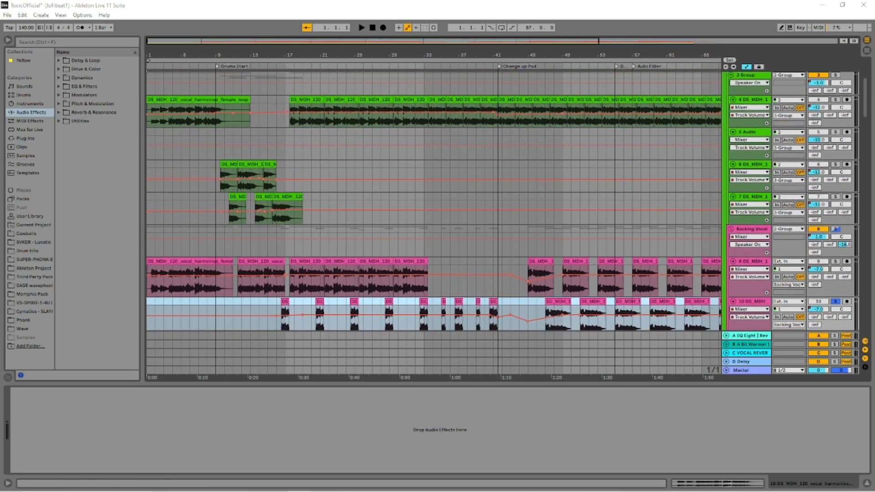
Step: Play the vocals together from bar 1 while pointing out the opening clips on 4 DS_MDH and 9 DS_MDH
key("space")
scroll(273, 182, "down", 8)
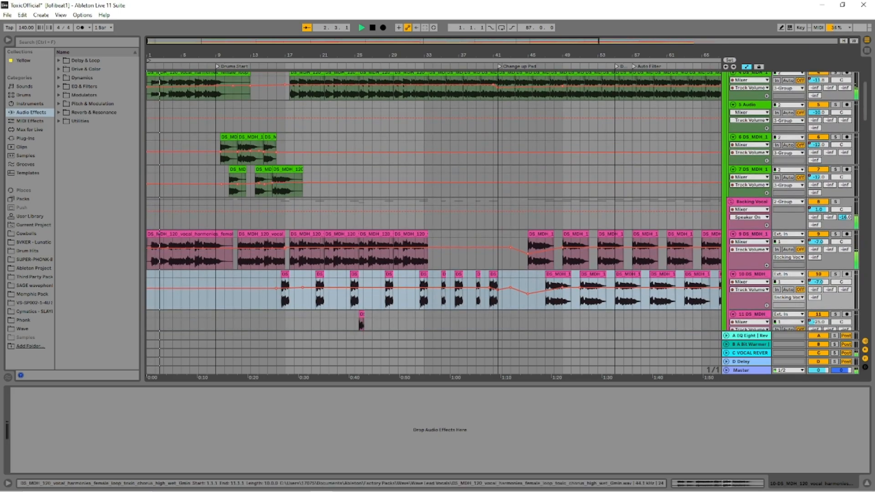
left_click(192, 241)
scroll(192, 242, "up", 3)
left_click(215, 99)
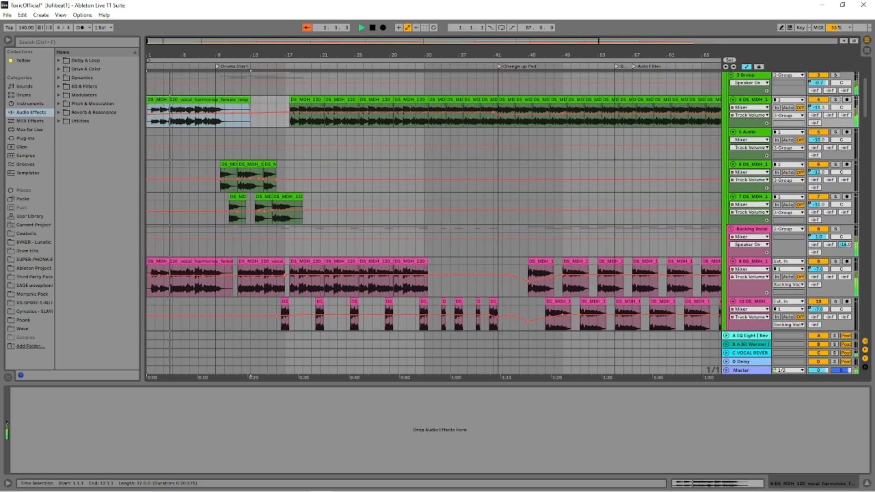
left_click(214, 261)
left_click(214, 100)
scroll(214, 99, "down", 5)
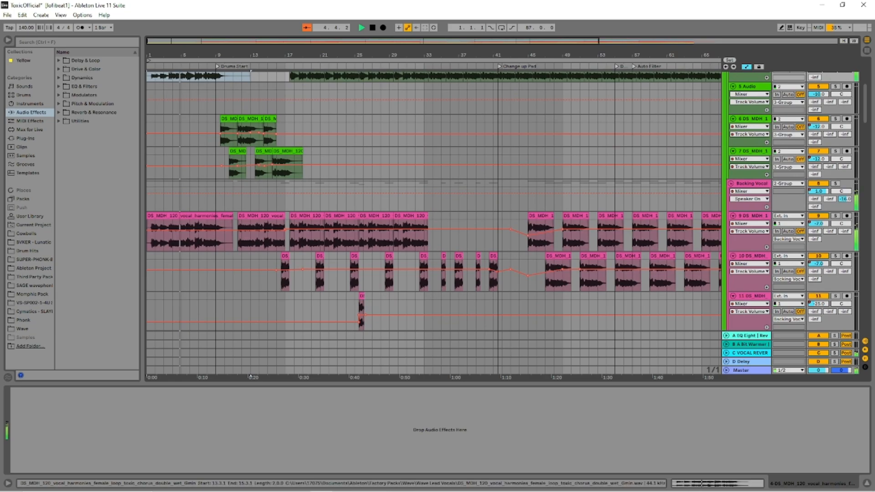
Step: Solo 9 DS_MDH, 4 DS_MDH and the 3 Group in turn during playback, then unsolo them to hear all vocals past bar 9
scroll(433, 201, "up", 5)
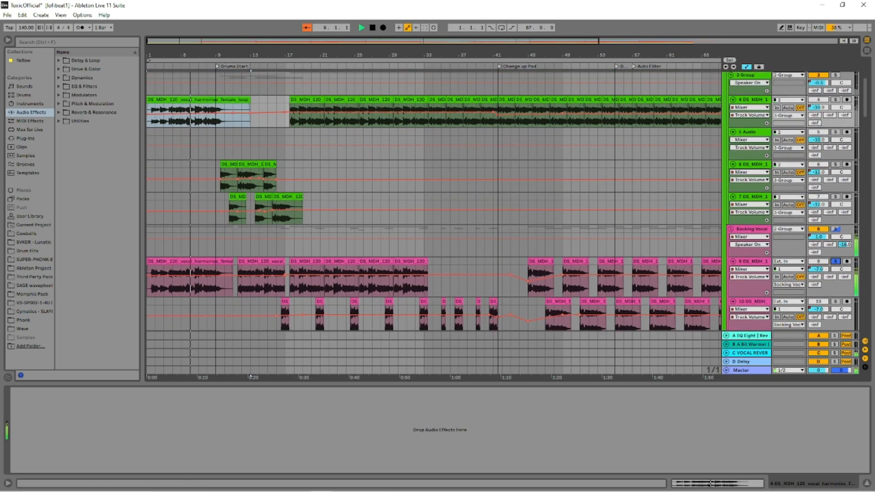
scroll(433, 200, "up", 2)
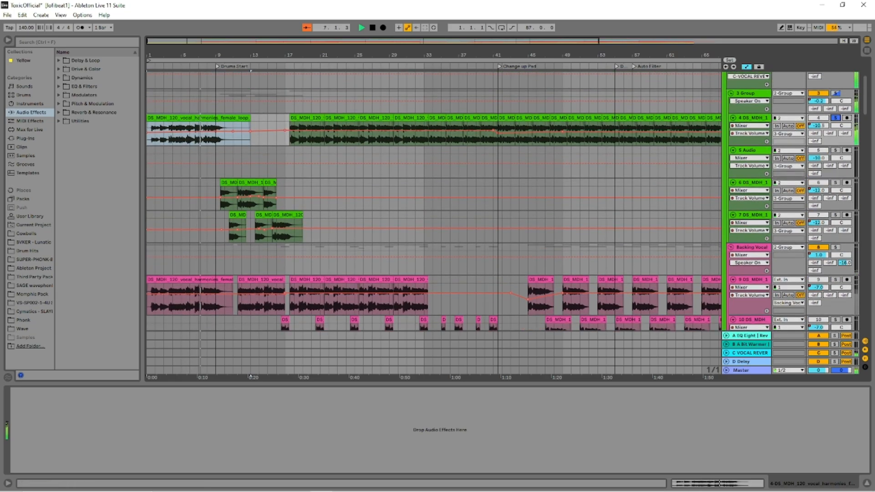
scroll(487, 170, "up", 3)
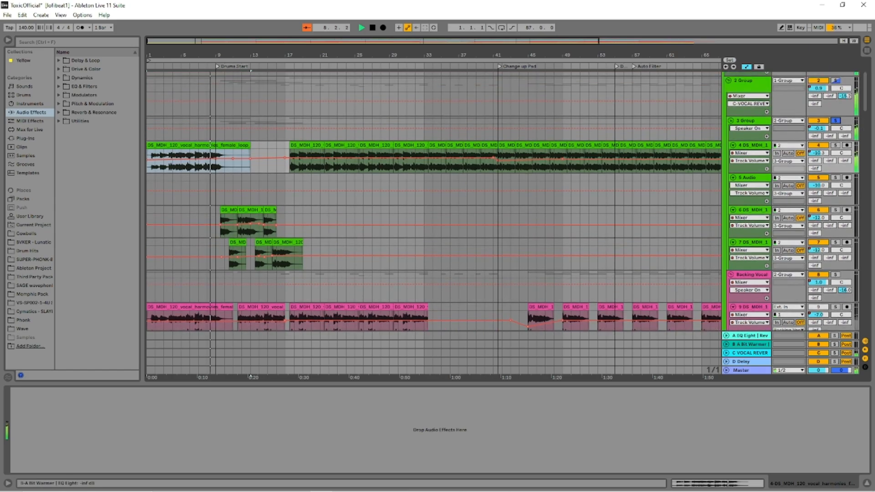
scroll(487, 171, "down", 6)
scroll(487, 170, "down", 3)
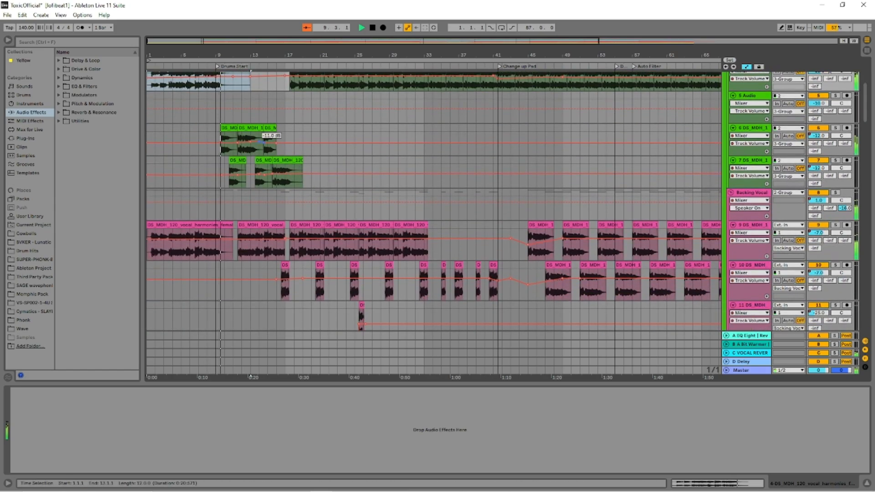
scroll(487, 170, "up", 2)
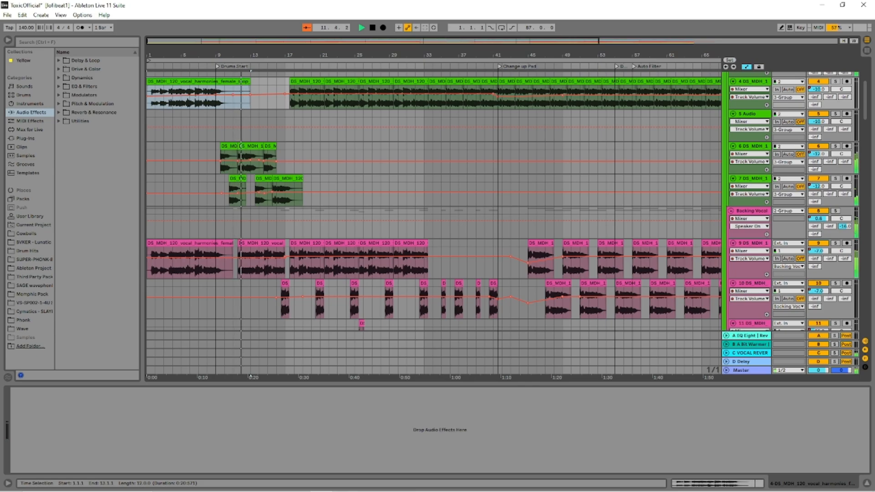
scroll(487, 170, "down", 1)
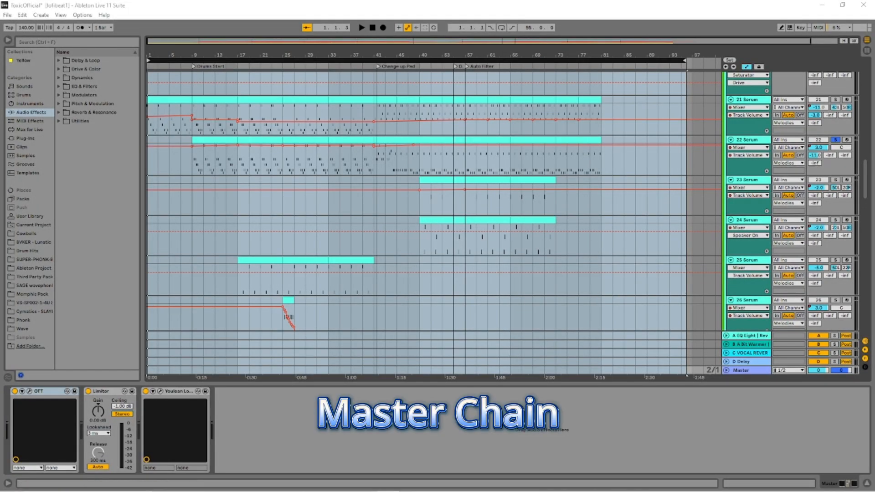
Step: Show the Master track's effect chain and inspect the OTT and Youlean Loudness Meter 2 plug-in windows, closing each one
left_click(742, 370)
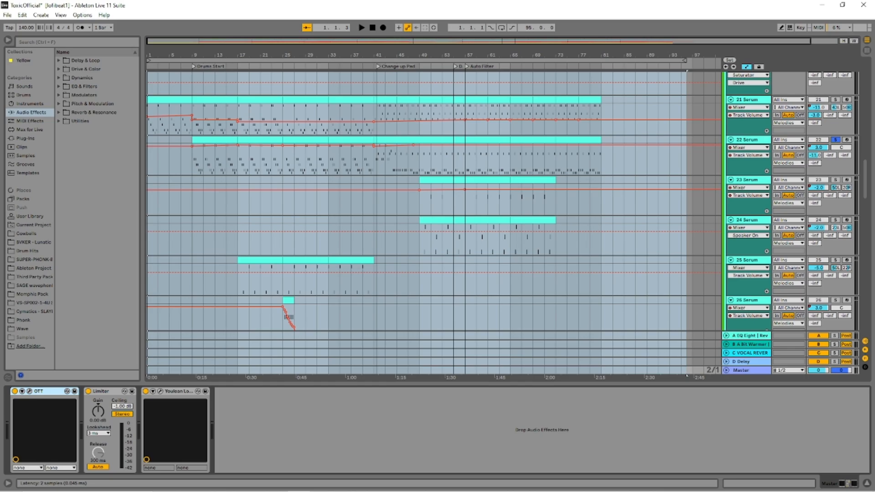
left_click(29, 391)
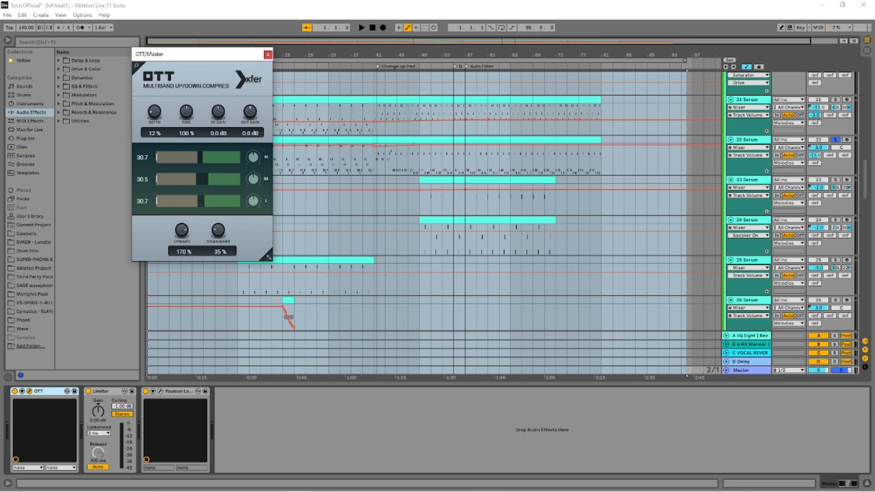
left_click_drag(182, 54, 347, 110)
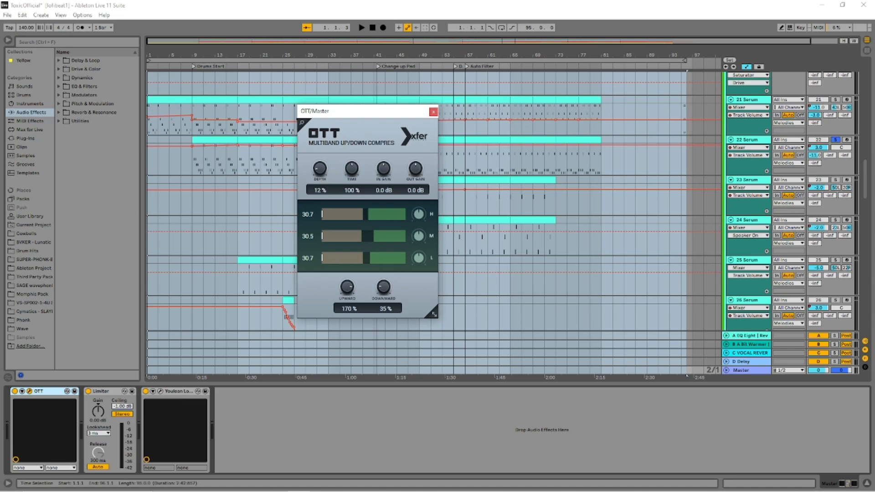
left_click(434, 112)
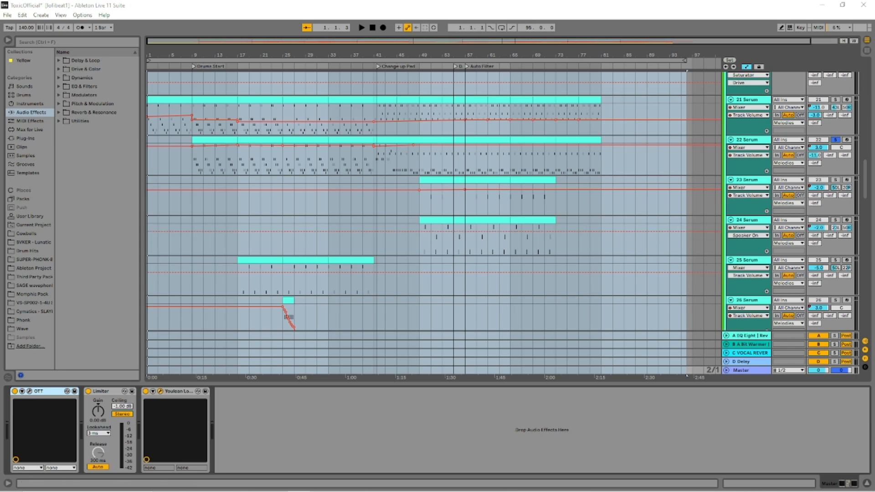
left_click_drag(874, 153, 661, 160)
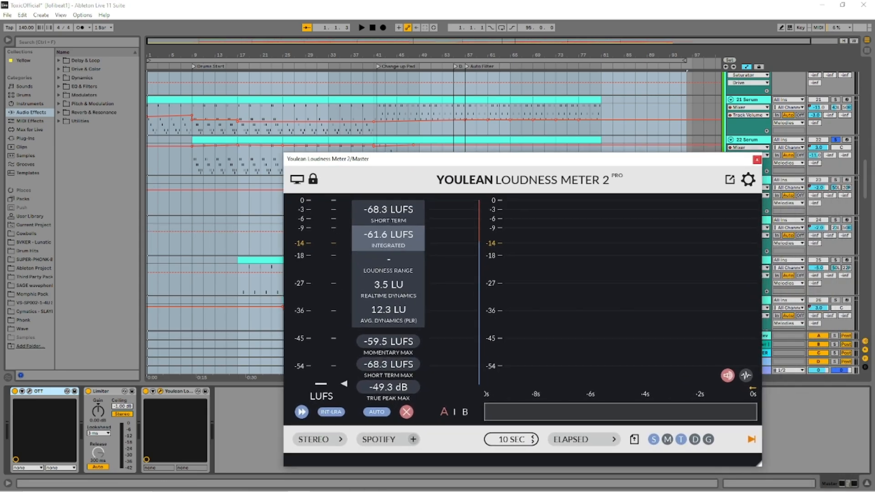
left_click(757, 160)
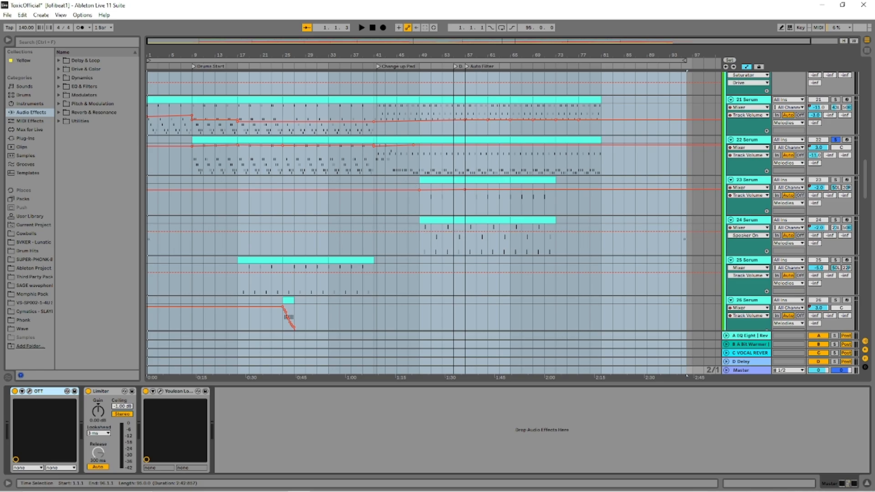
Step: Look through the device chains of the Serum melody tracks, the Melodies group and LEAD MATIZ, and return to the Master chain
left_click(748, 220)
left_click(748, 180)
left_click(748, 139)
scroll(747, 140, "up", 4)
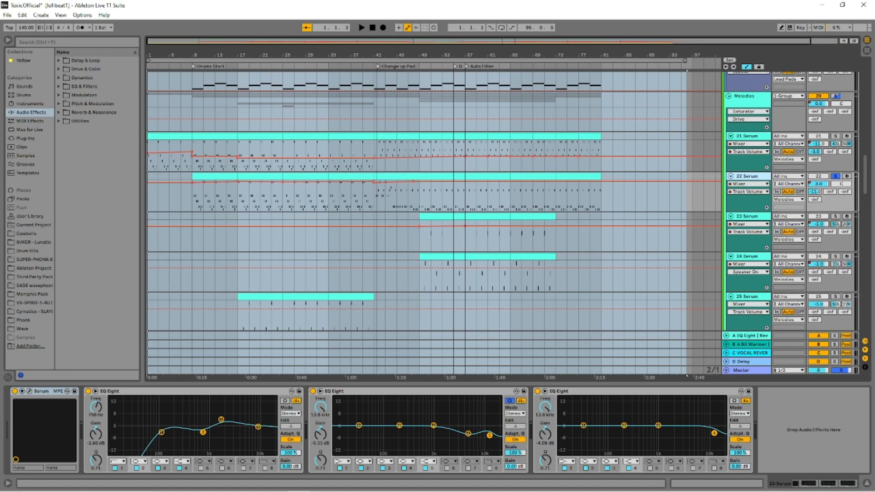
left_click(748, 137)
scroll(748, 136, "up", 3)
left_click(745, 124)
scroll(745, 125, "up", 7)
scroll(749, 134, "up", 3)
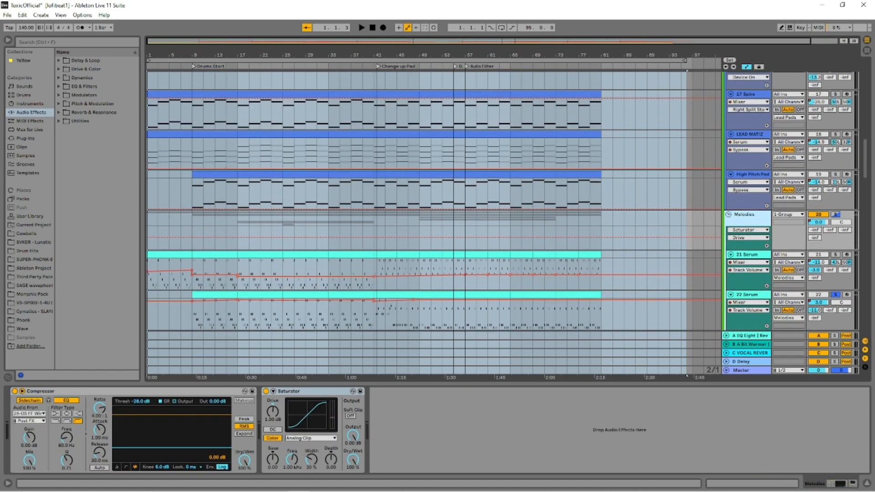
left_click(749, 134)
left_click(742, 370)
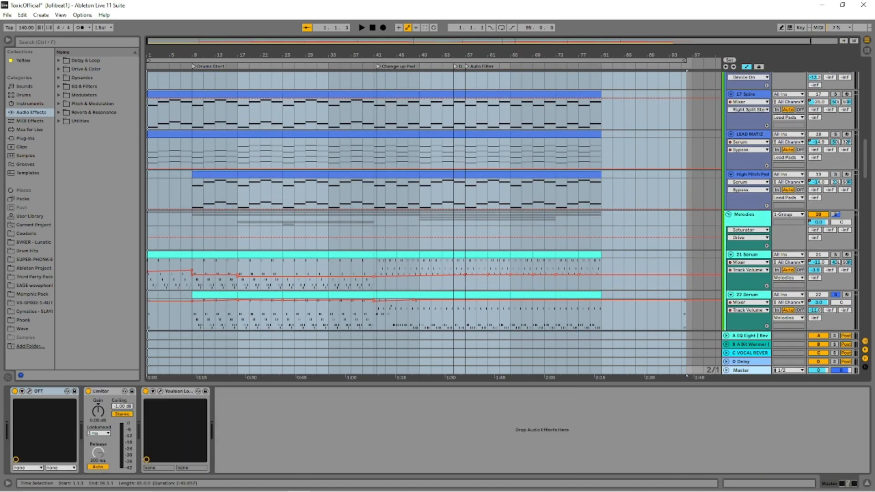